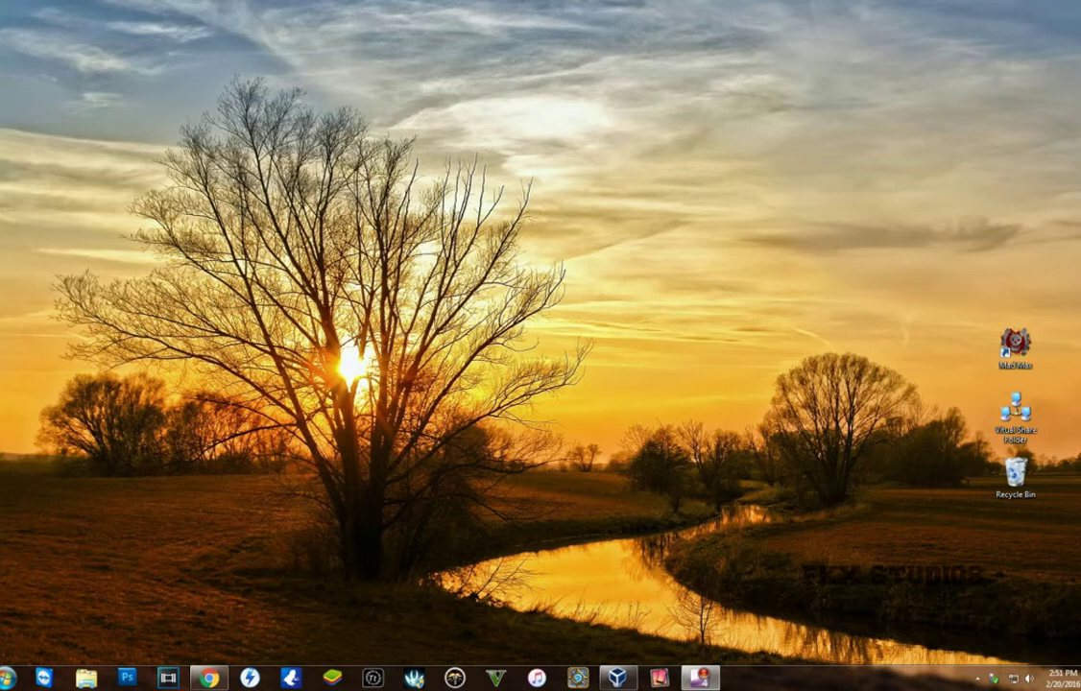
Step: Restore the Chrome window showing the Hiren's BootCD Wikipedia article from the taskbar
mouse_move(209, 677)
left_click(404, 449)
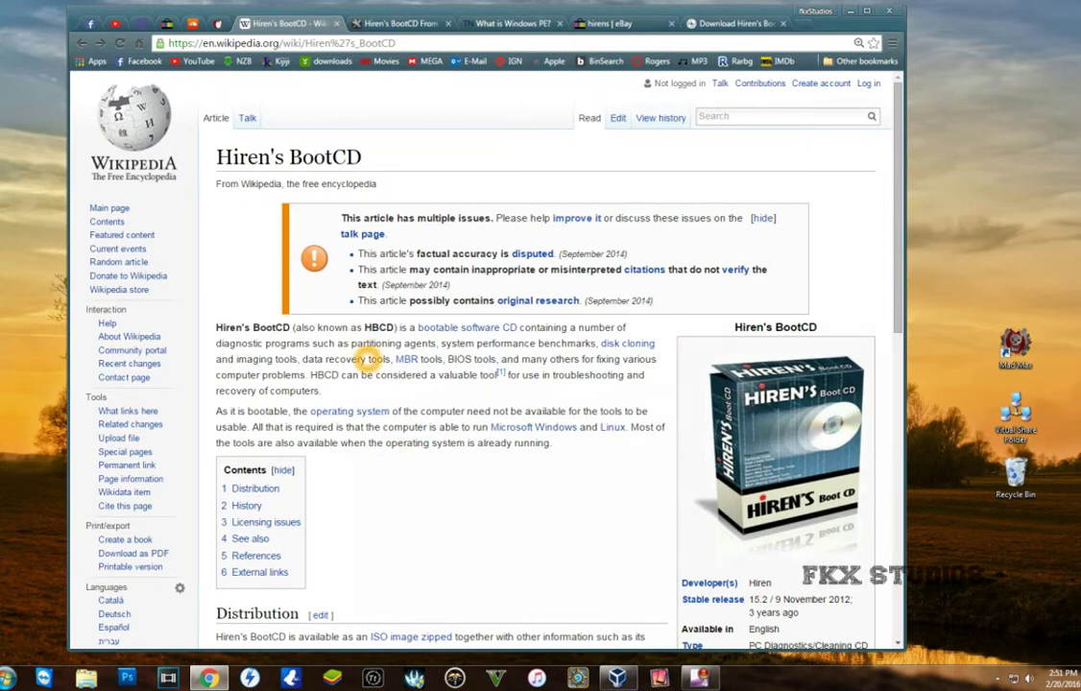
Step: Scroll through the Hiren's BootCD article, then switch to the 'hirens | eBay' results tab
scroll(366, 357, "down", 1)
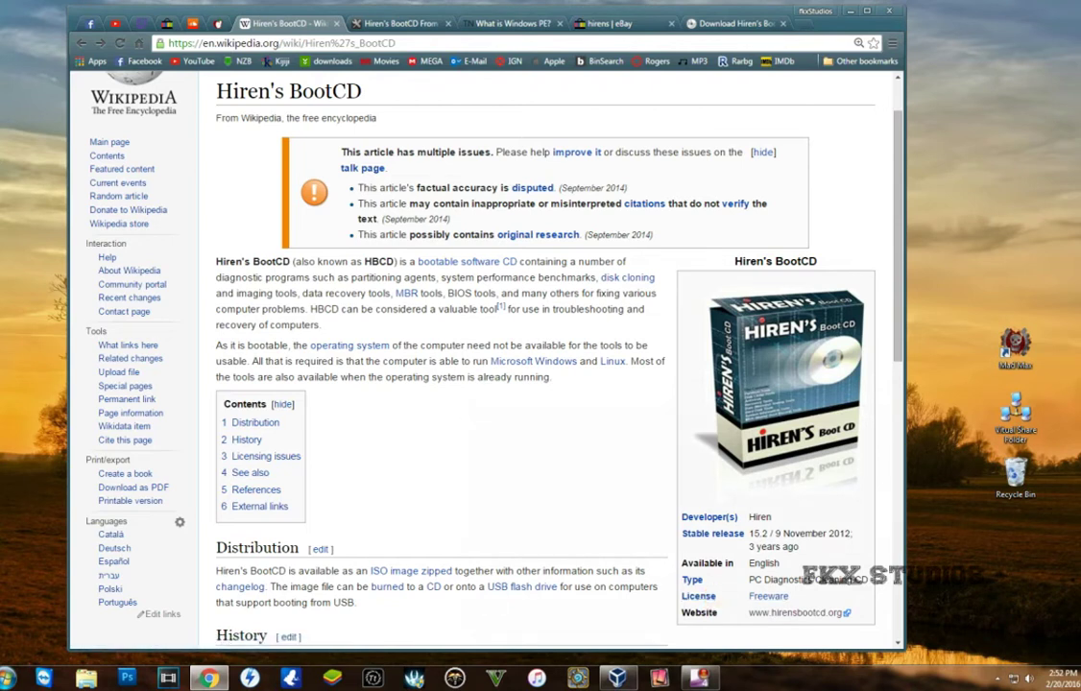
left_click(601, 23)
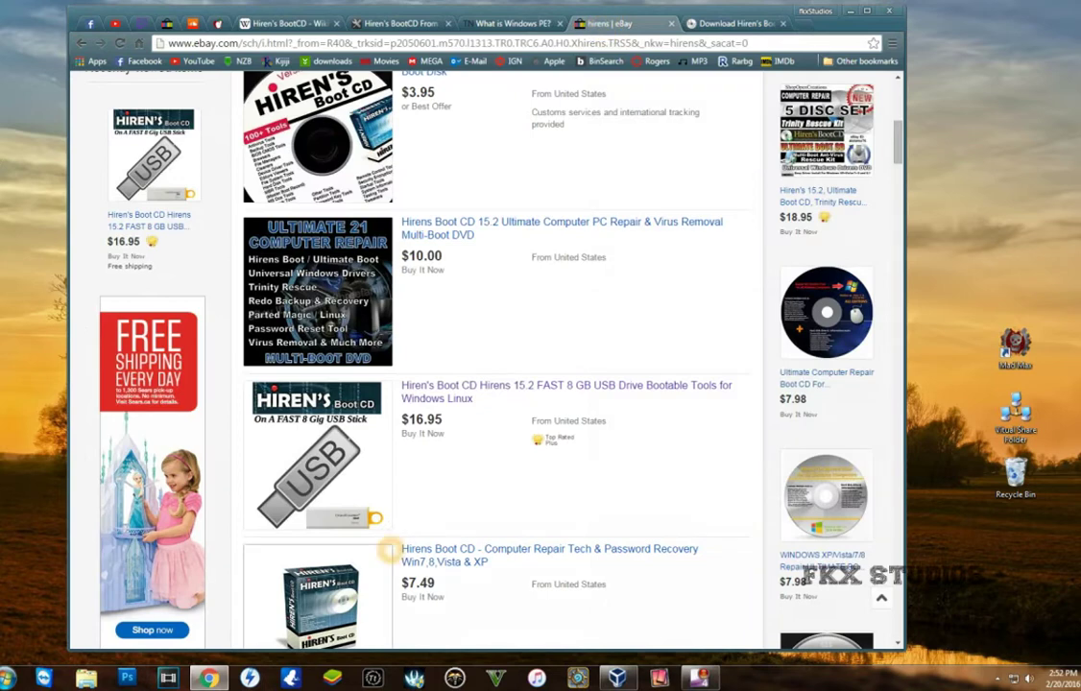
Step: Look over the eBay Hiren's BootCD listings, then return to the Wikipedia Hiren's BootCD tab
scroll(552, 438, "down", 1)
scroll(552, 439, "down", 10)
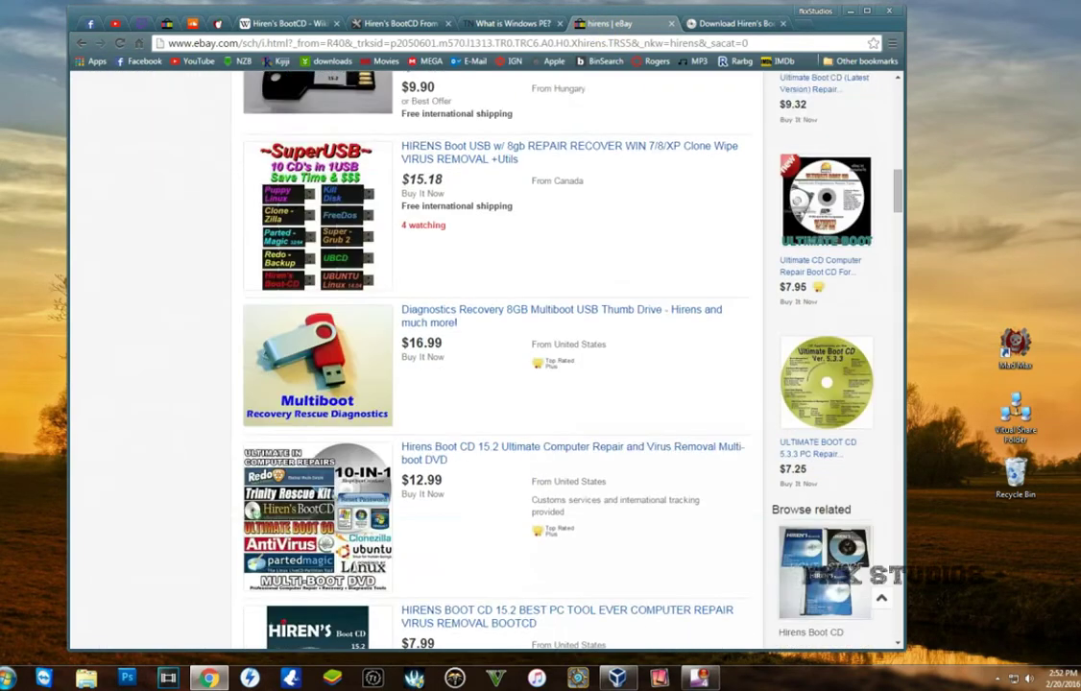
scroll(557, 436, "up", 5)
scroll(559, 434, "up", 8)
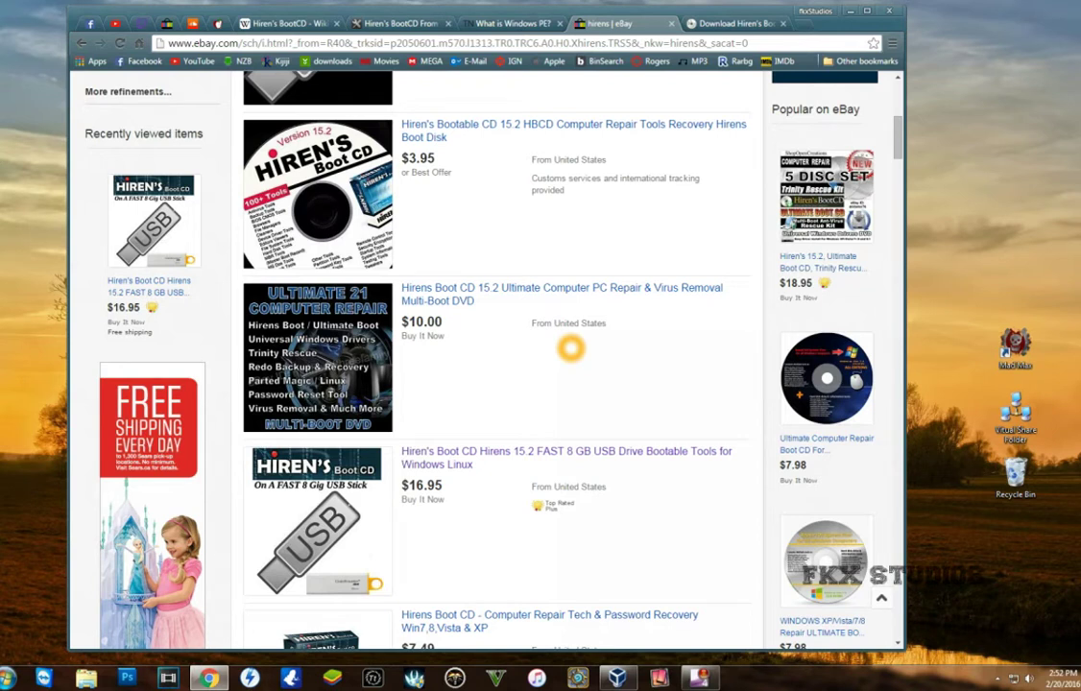
left_click(288, 23)
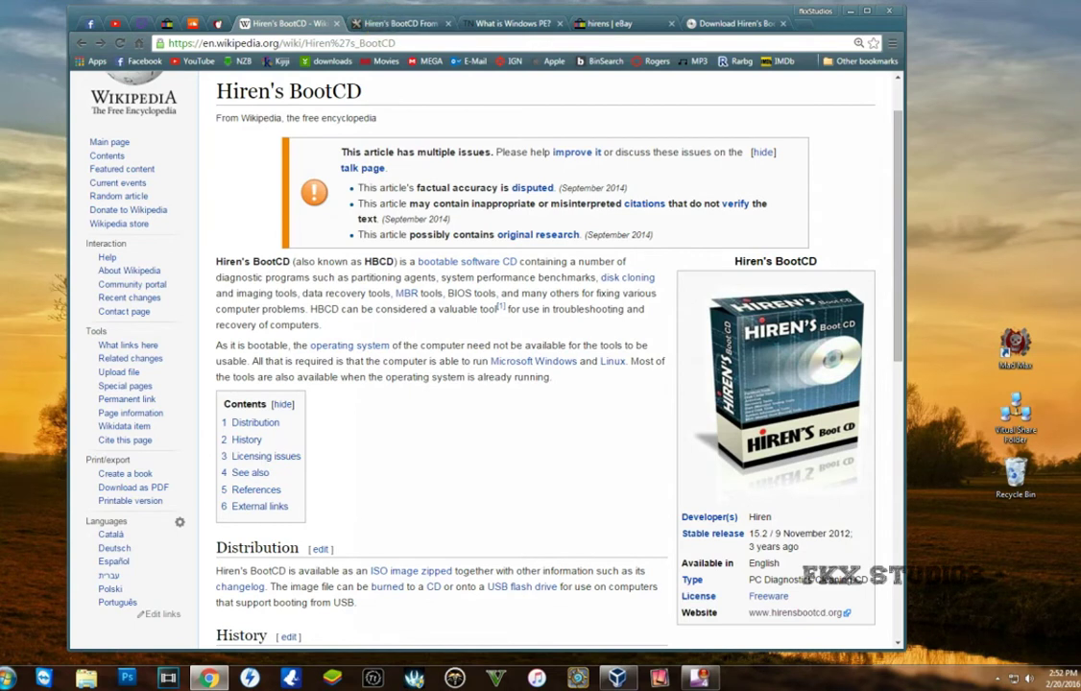
Step: Open the hiren.info USB flash drive guide tab and highlight the Step 2 download-and-run instruction
left_click(501, 343)
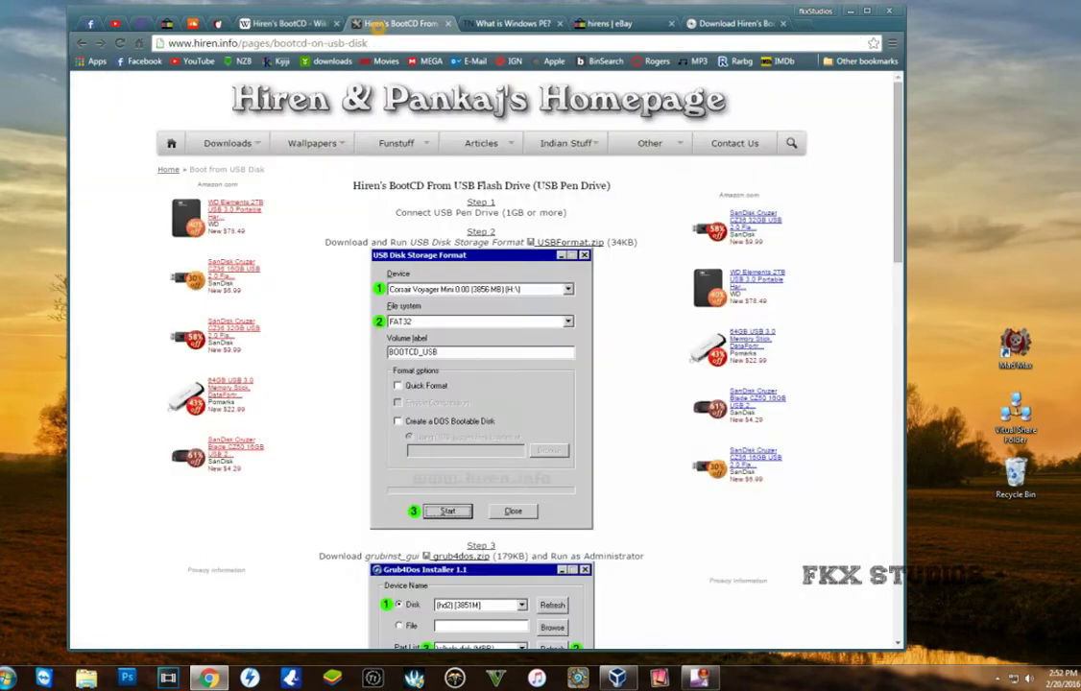
left_click(364, 23)
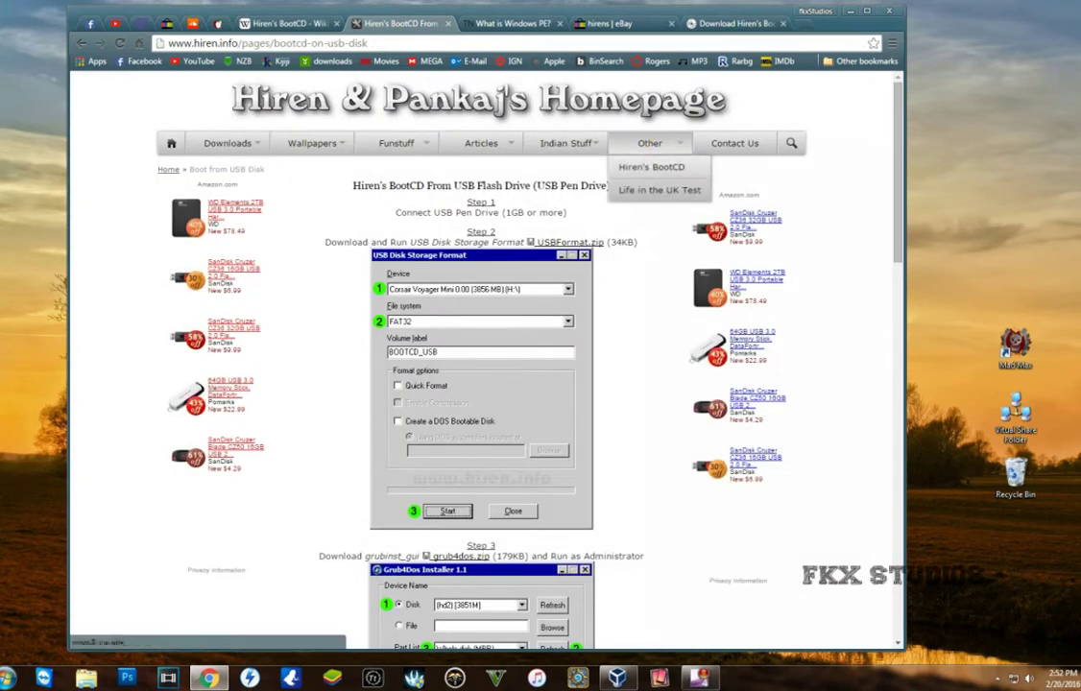
mouse_move(363, 137)
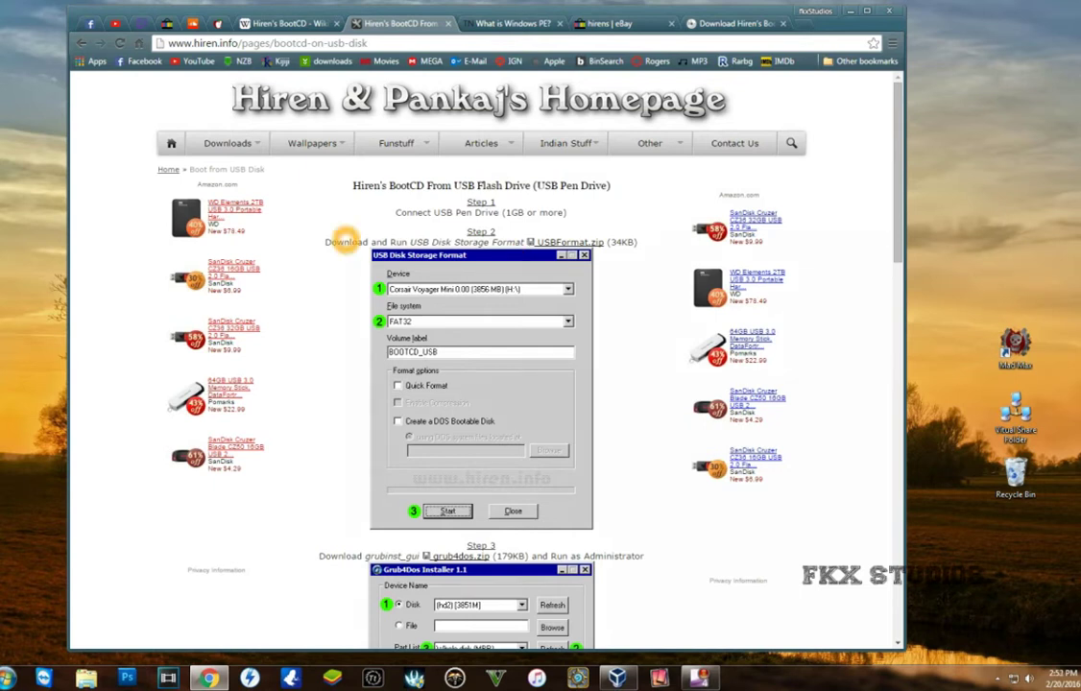
left_click_drag(326, 242, 519, 242)
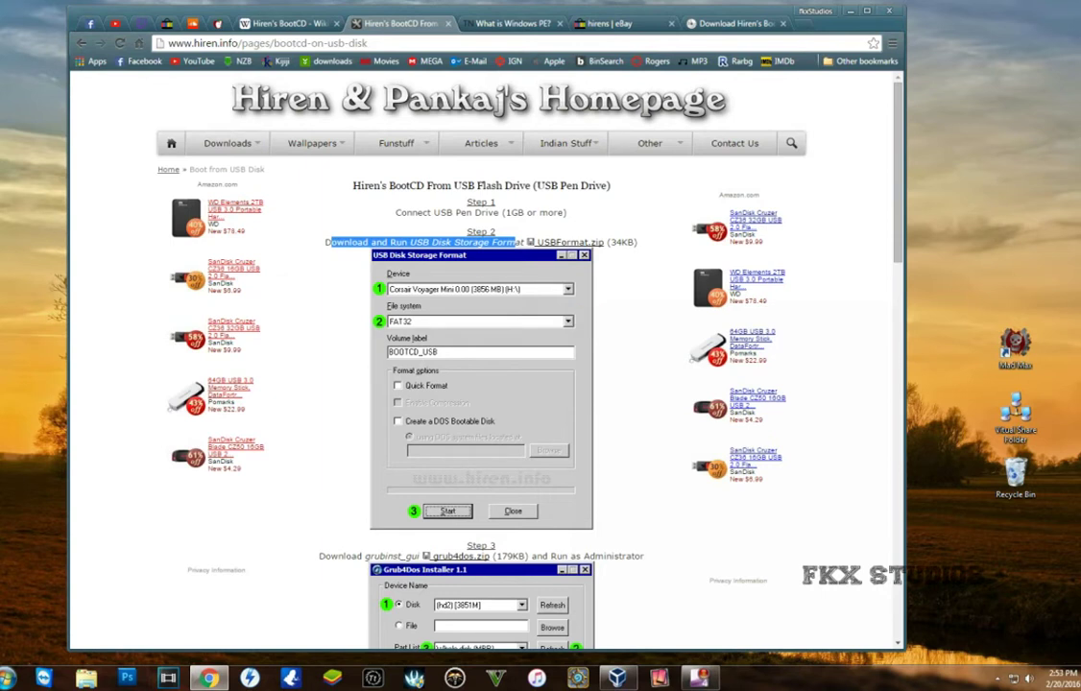
Step: Highlight the Step 3 grubinst_gui instruction, clear the highlight, and bring up the Start menu
scroll(580, 336, "down", 2)
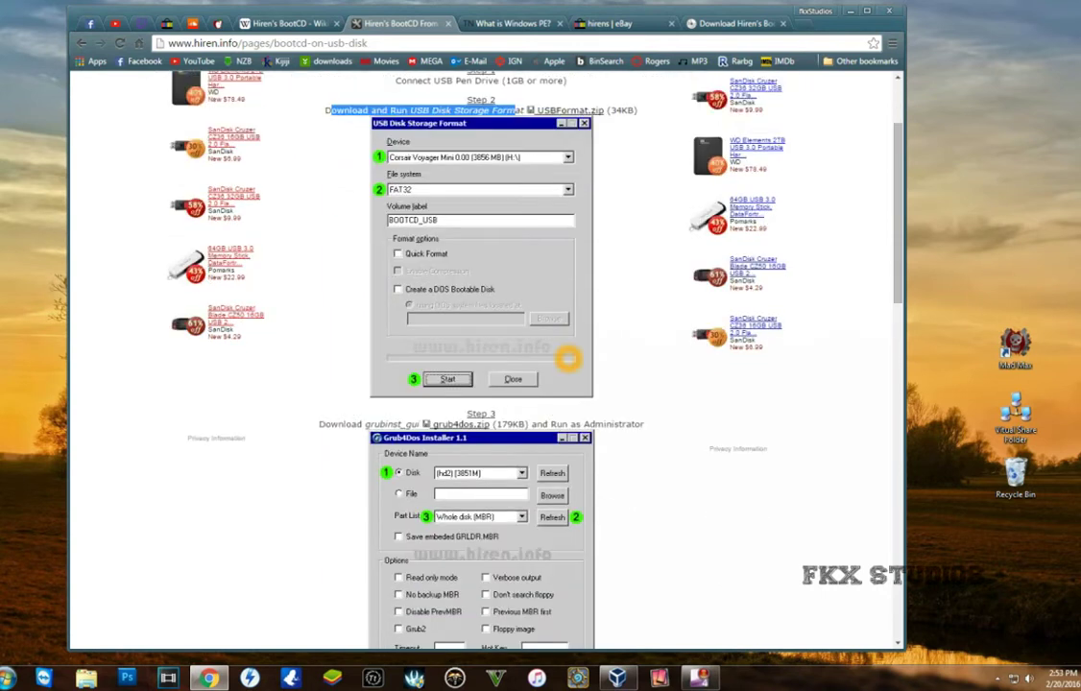
left_click_drag(338, 423, 564, 424)
left_click(622, 422)
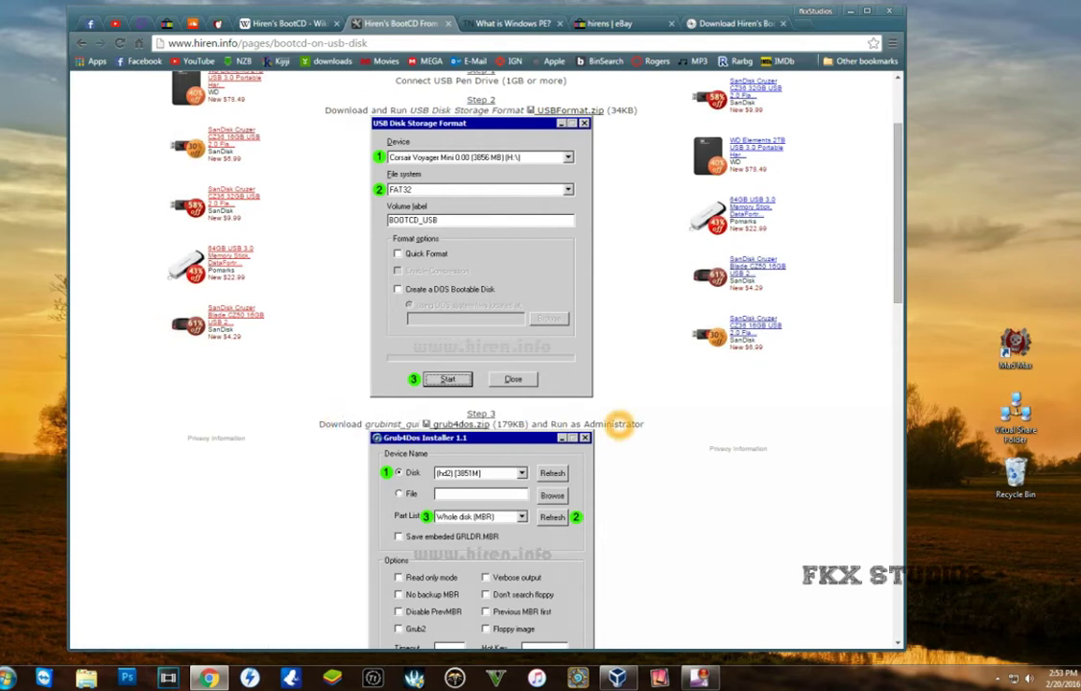
scroll(646, 425, "down", 2)
scroll(642, 424, "up", 2)
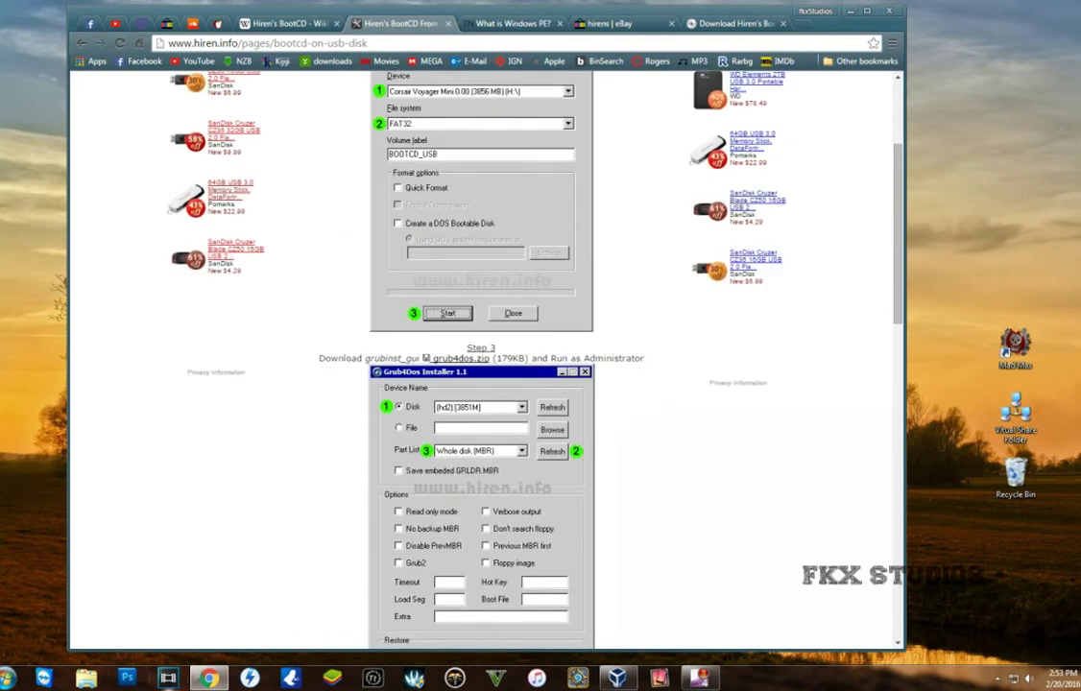
left_click(8, 678)
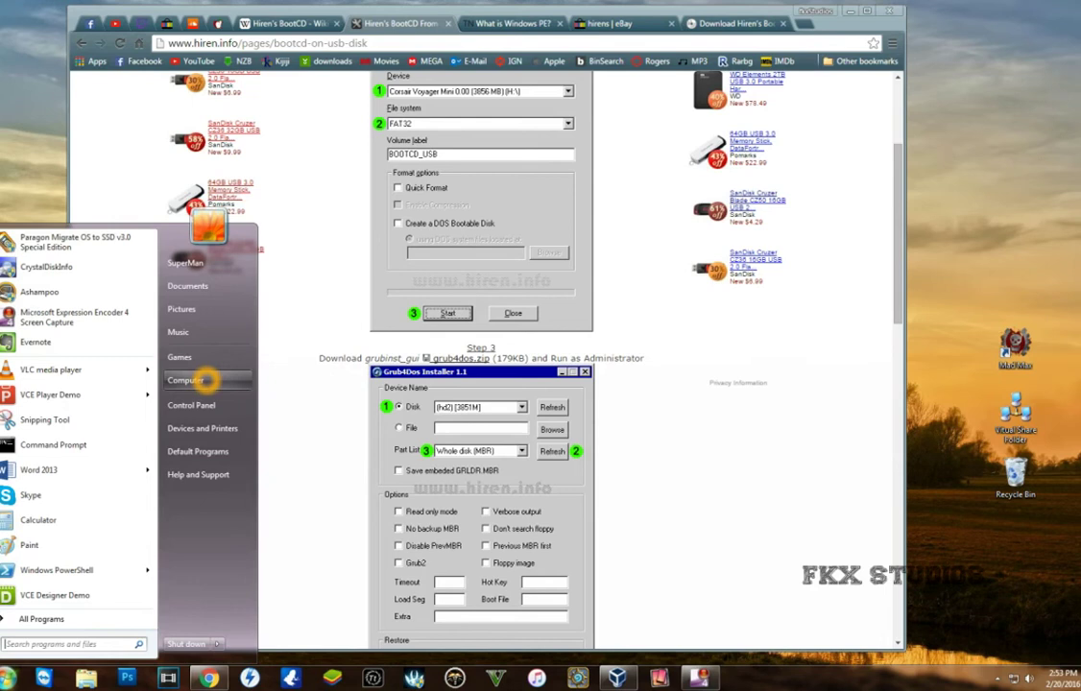
Step: Browse to S:\Softwares\HIRENS maker\1 USB format and try launching usb_format
left_click(187, 380)
double_click(523, 206)
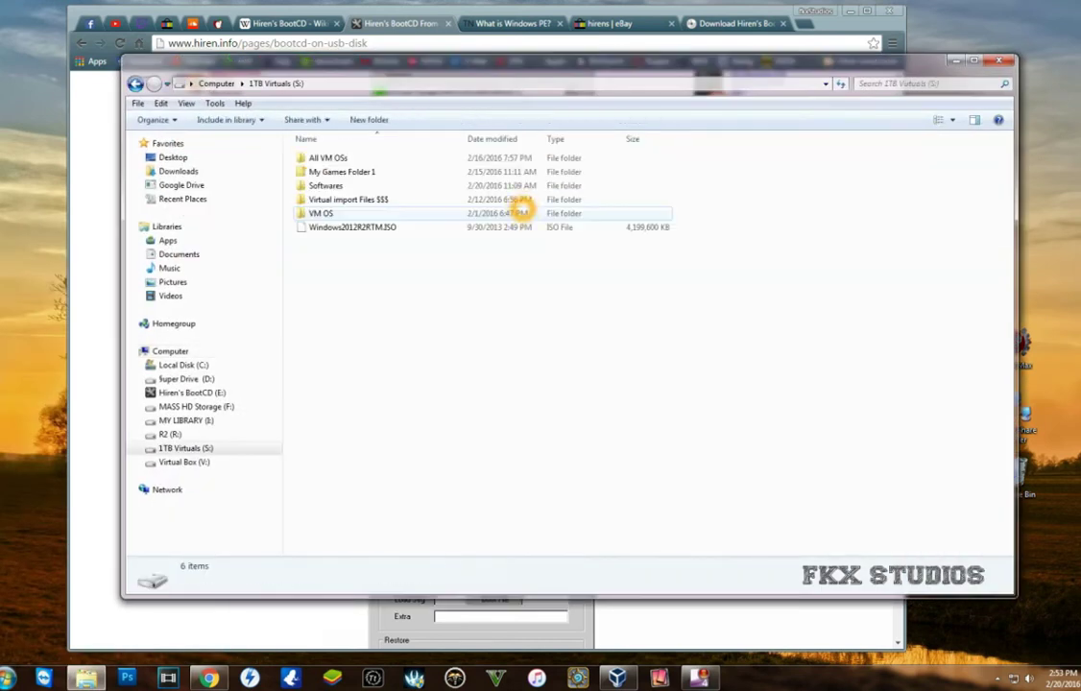
double_click(331, 179)
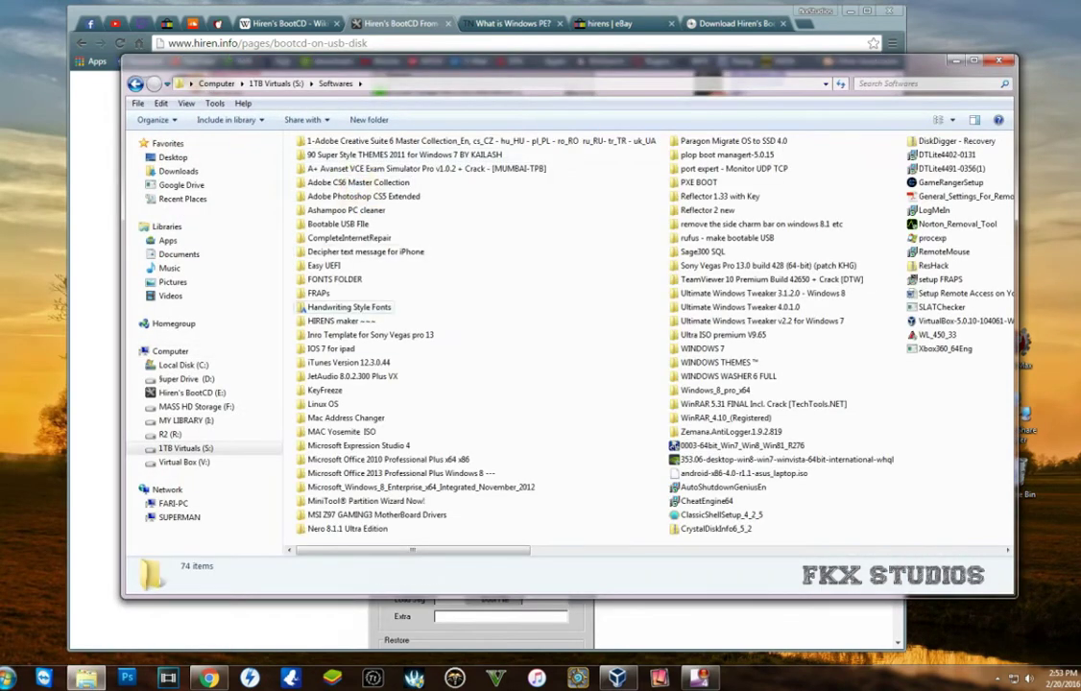
double_click(338, 321)
double_click(366, 158)
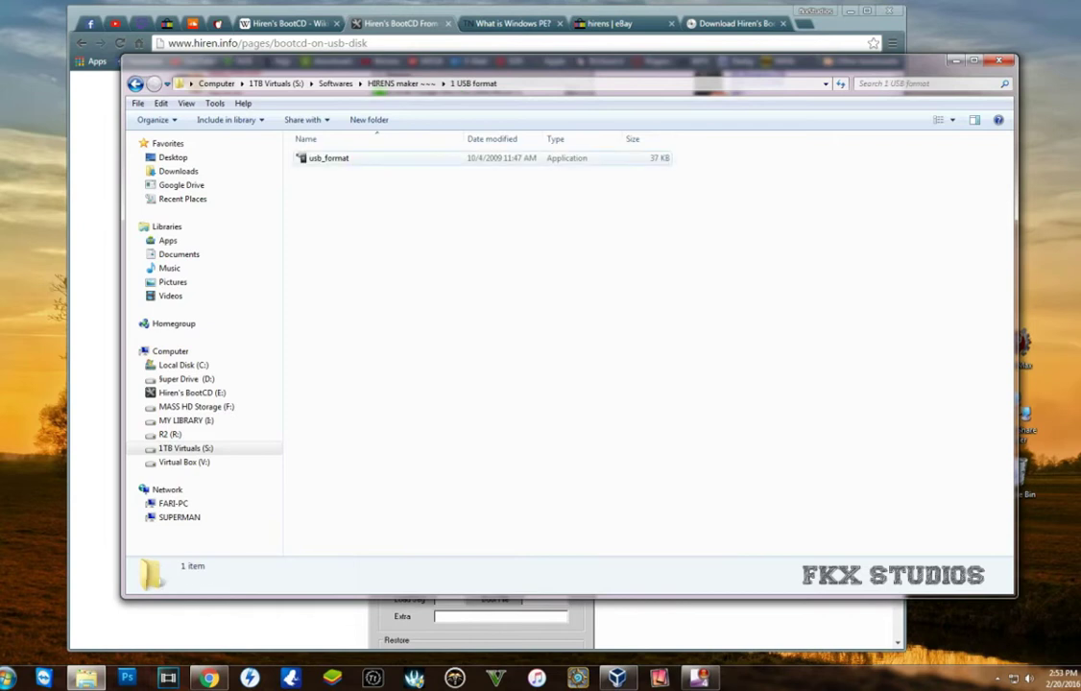
double_click(331, 161)
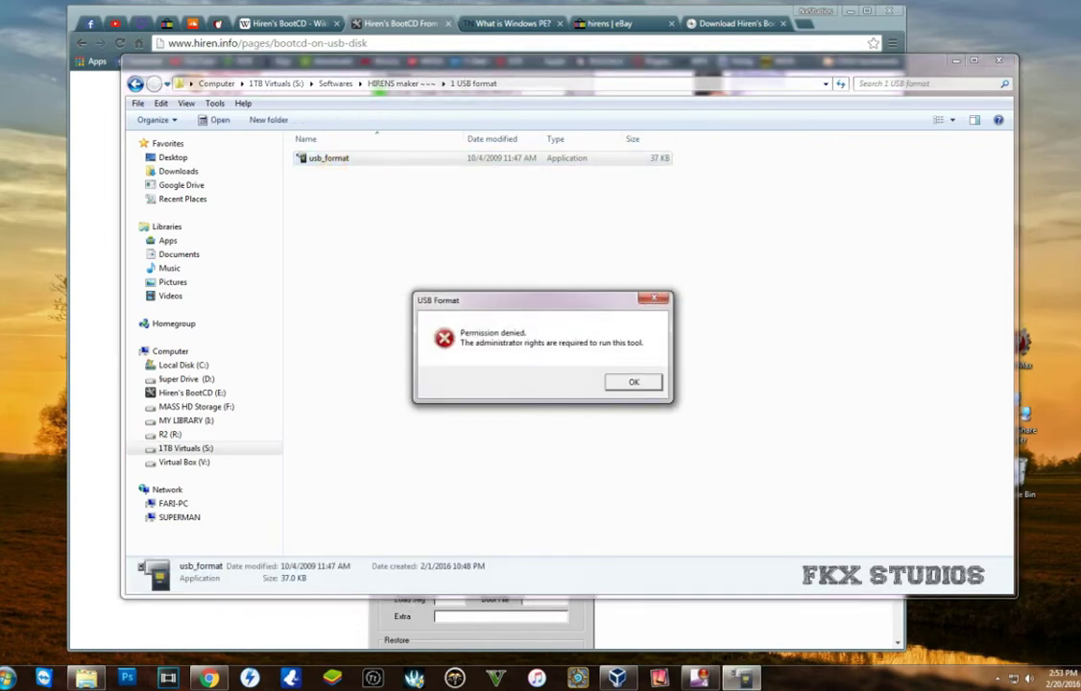
Step: Dismiss the permission error, cancel the accidental move, and run usb_format as administrator
left_click(632, 382)
left_click_drag(326, 159, 354, 165)
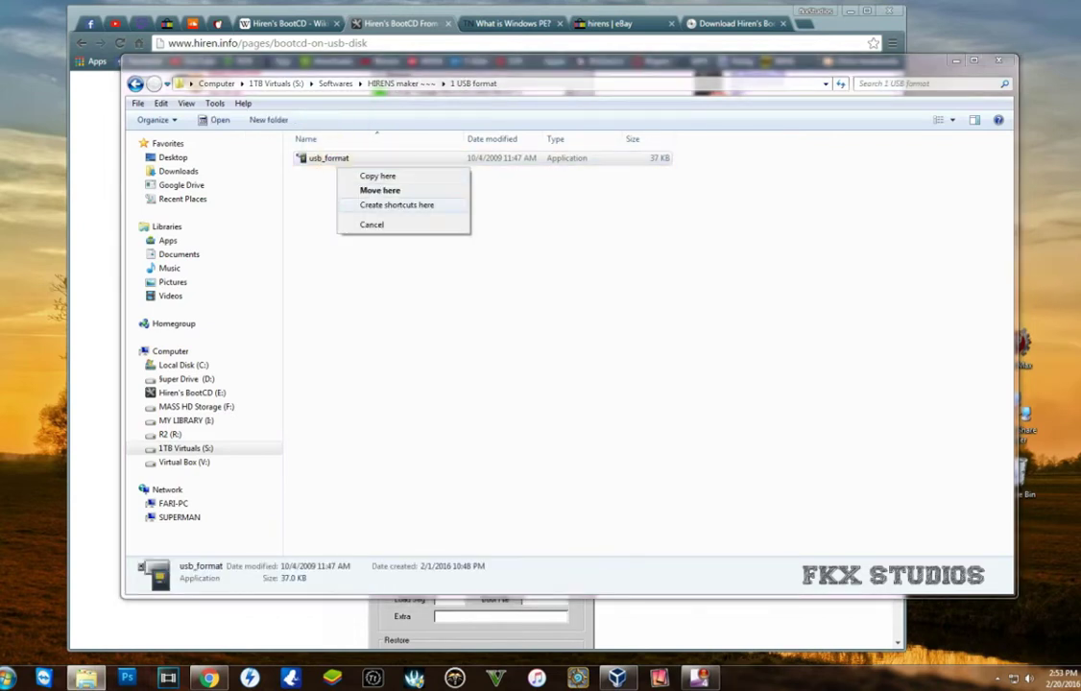
left_click(466, 338)
left_click(327, 159)
right_click(319, 161)
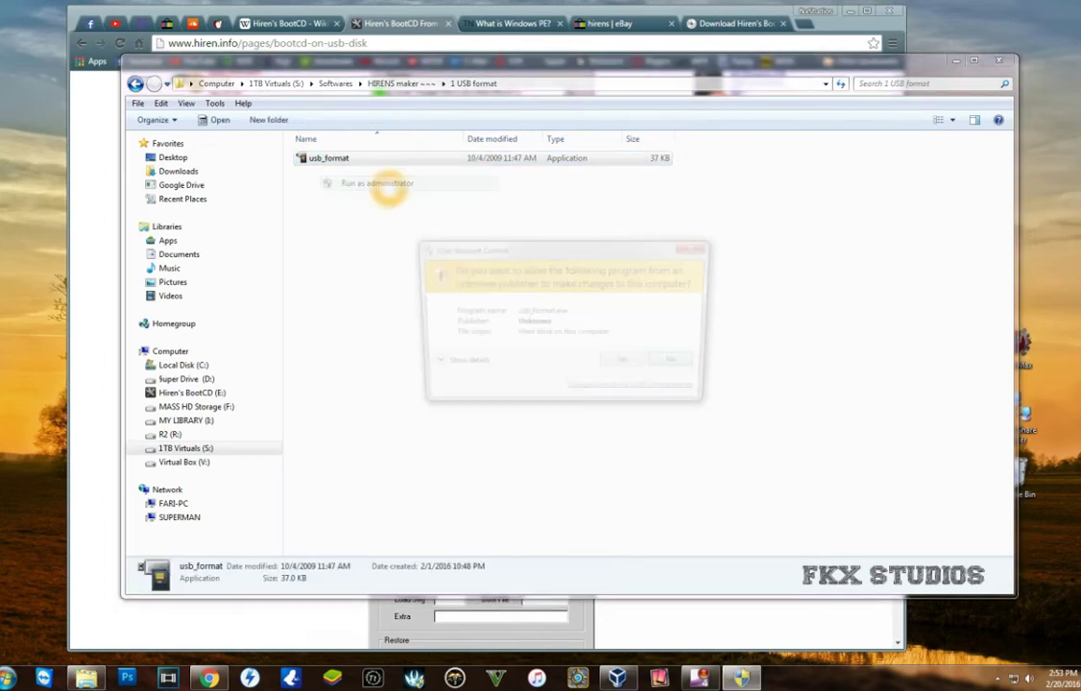
left_click(621, 360)
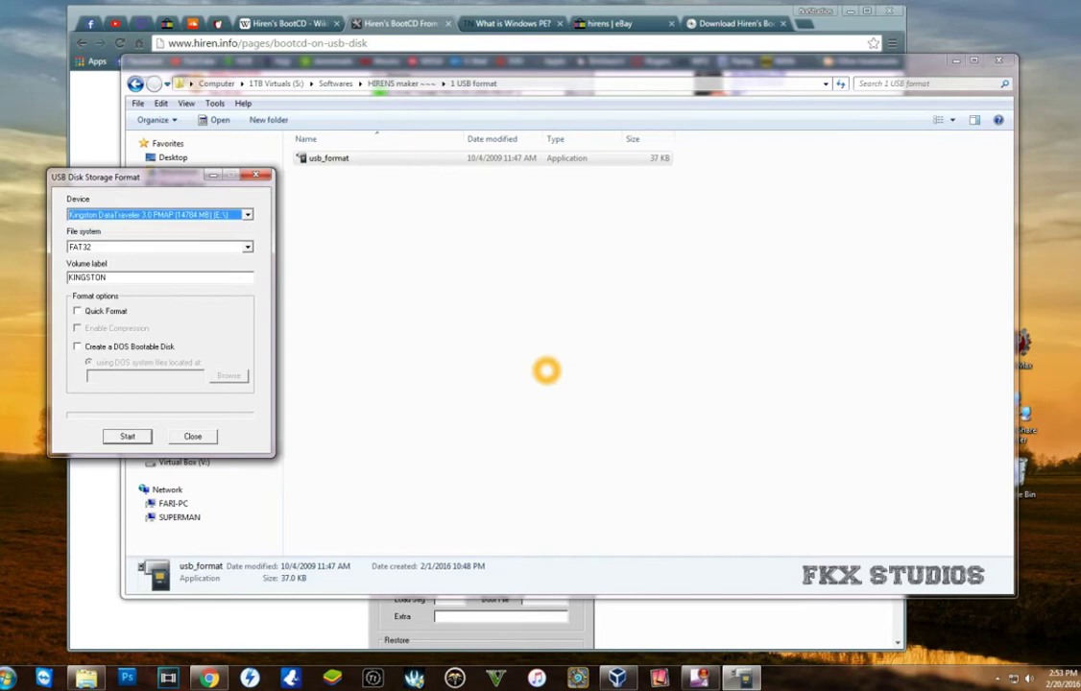
Step: Tick Quick Format for FAT32, check the Device list, then close the formatter and return to HIRENS maker
key("Tab")
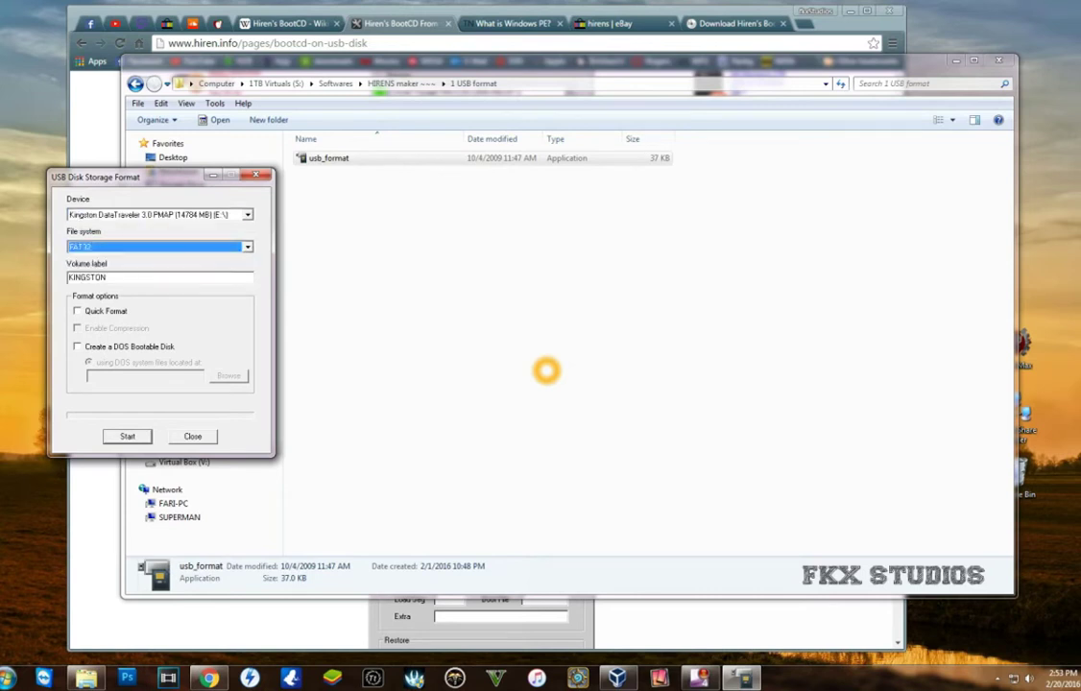
key("Tab")
key("Tab")
key("space")
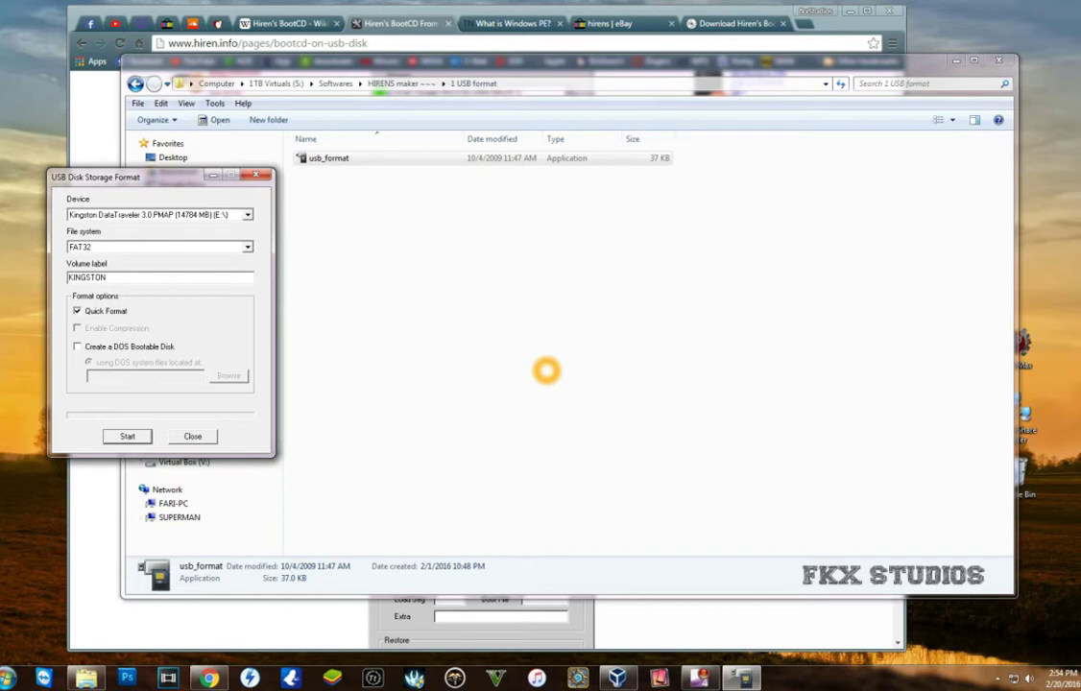
key("alt+Down")
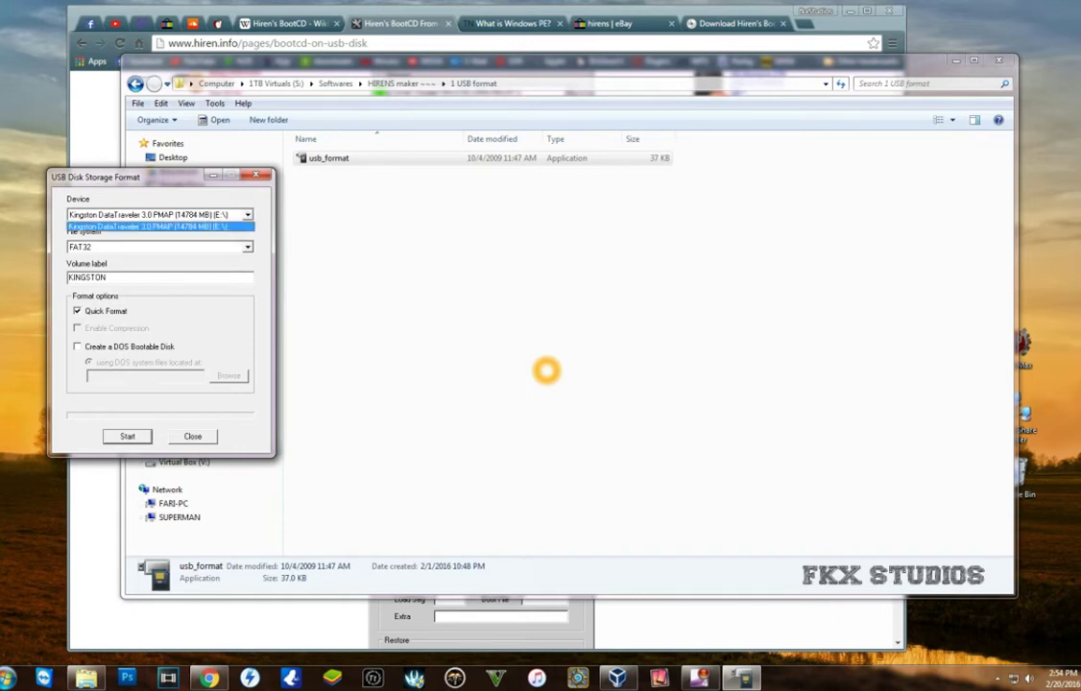
key("Return")
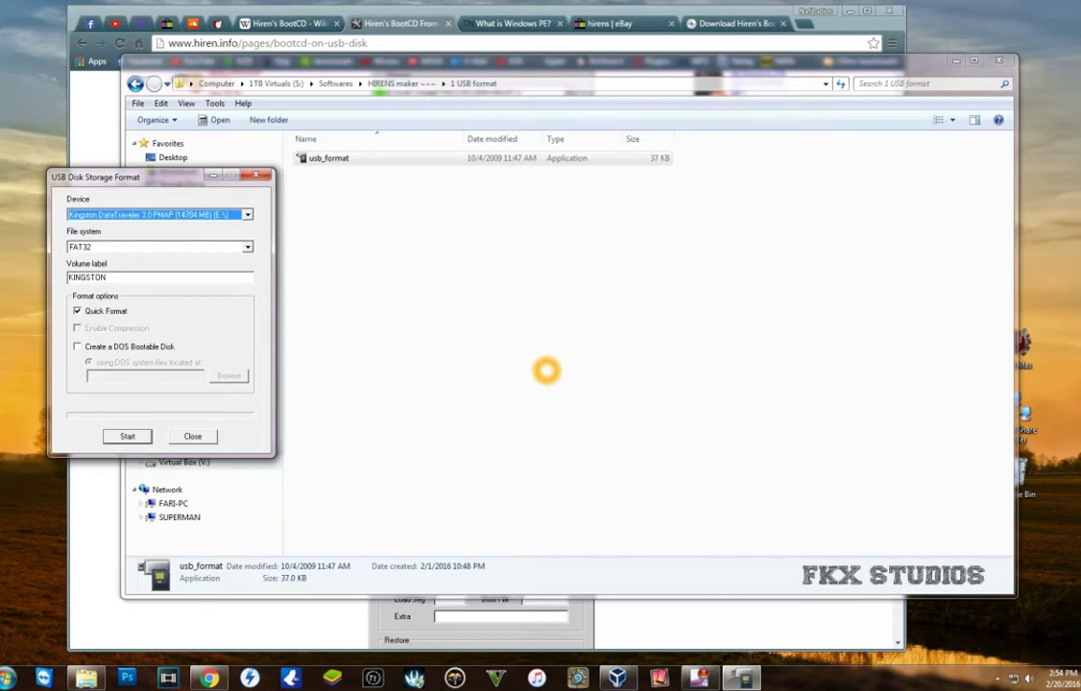
key("BackSpace")
Step: Open 2 BOOT maker > grub4dos and launch grubinst_gui with administrator rights
key("Down")
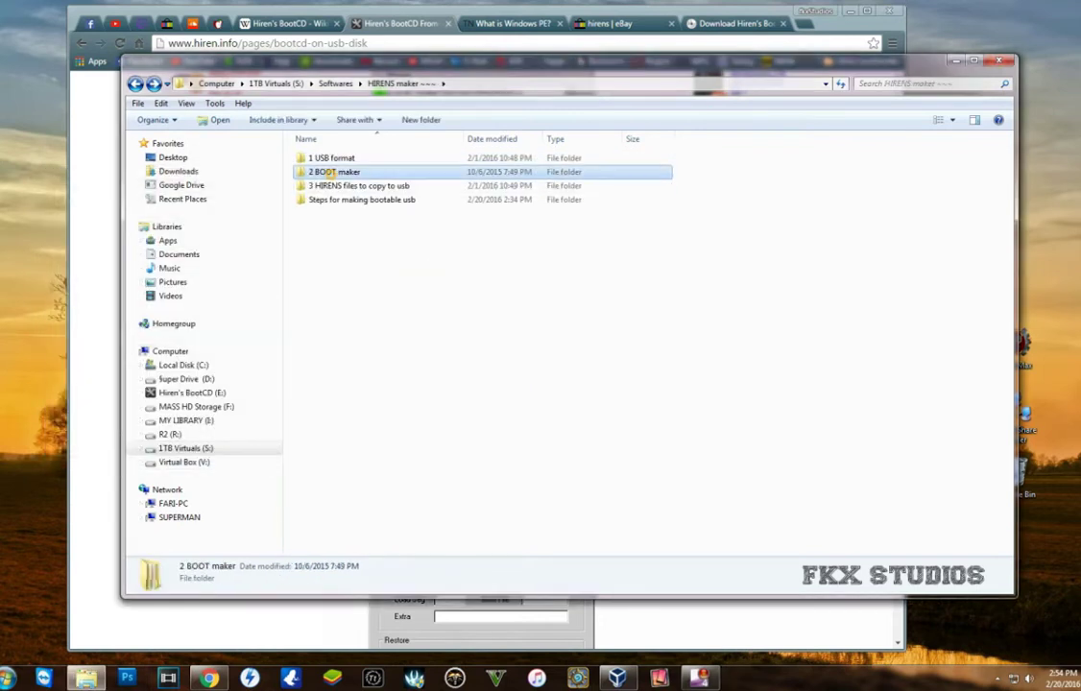
double_click(316, 167)
double_click(326, 155)
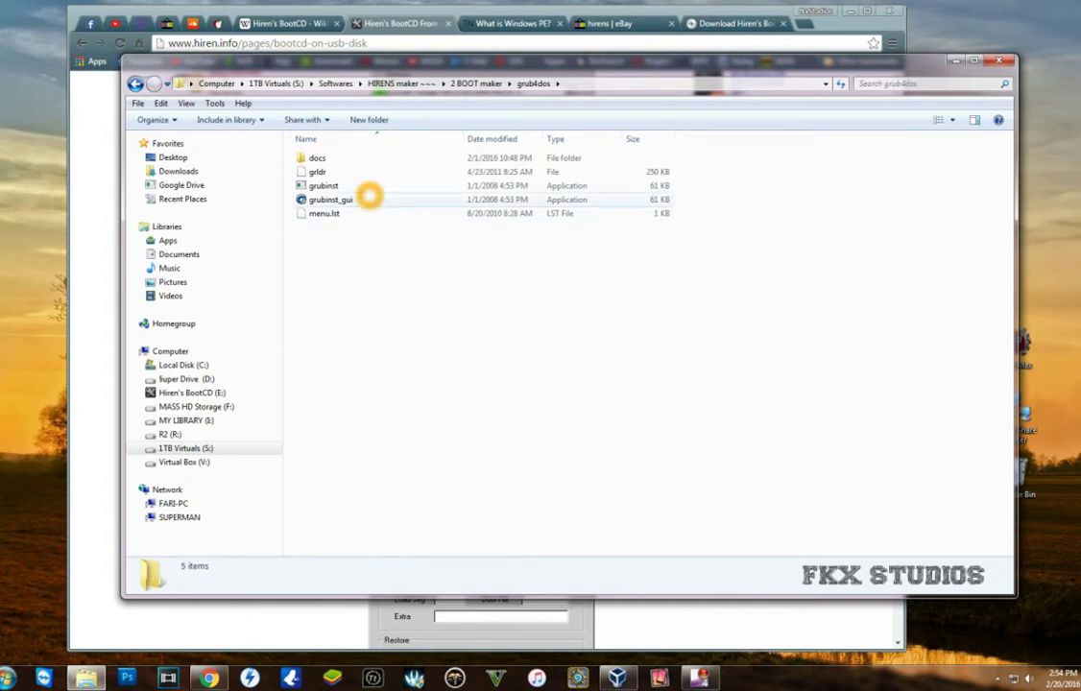
double_click(369, 196)
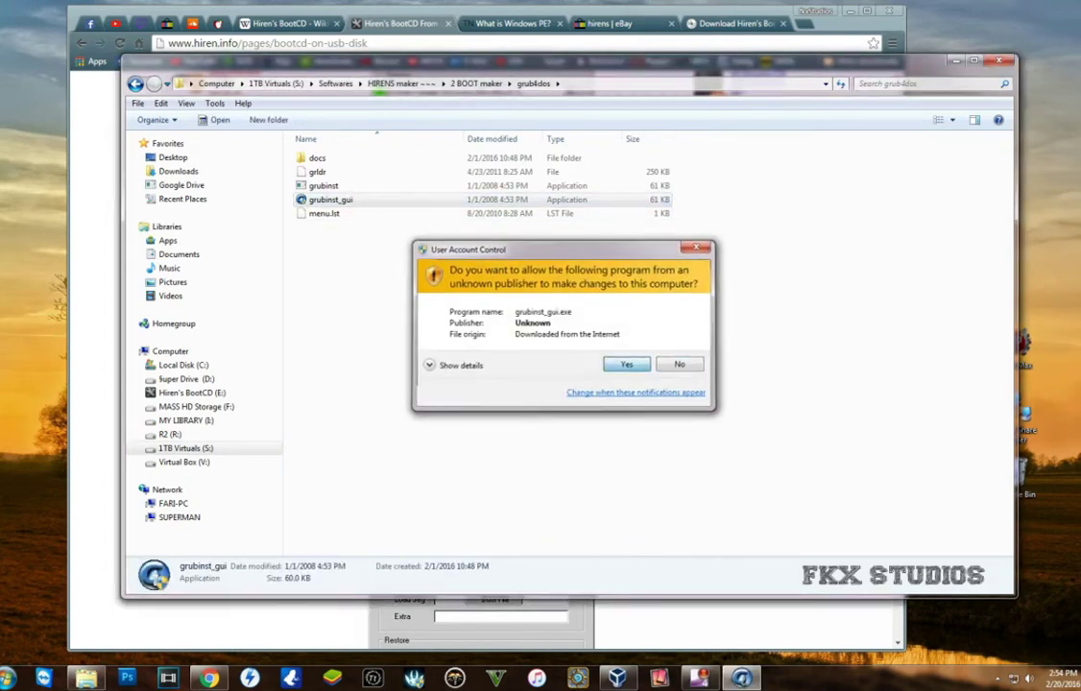
key("Return")
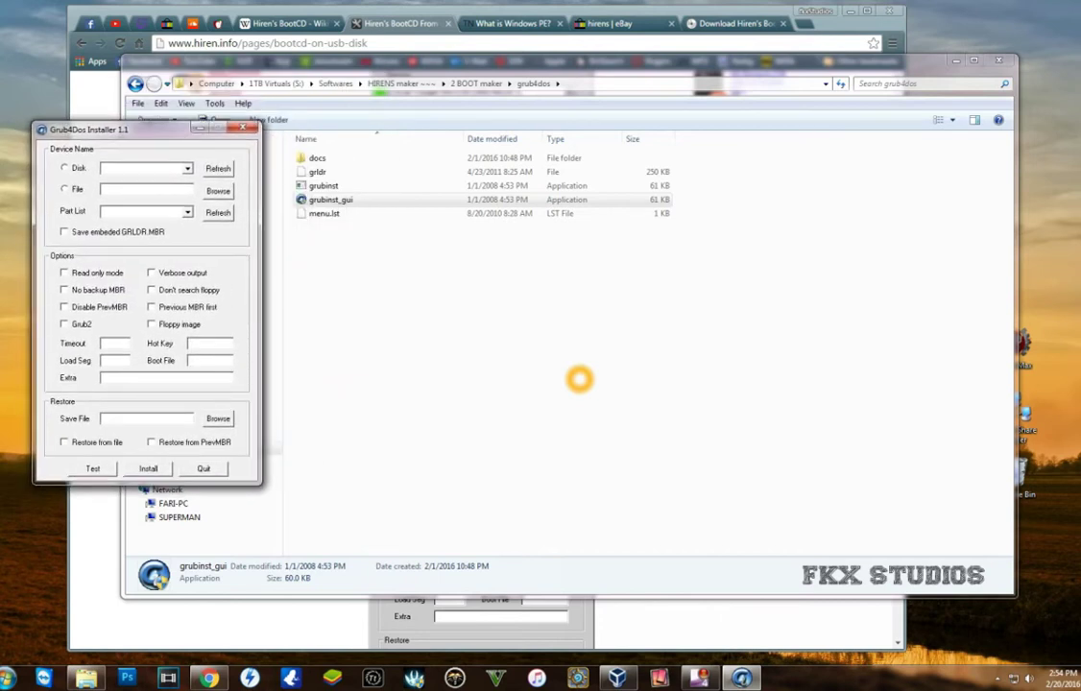
key("alt")
Step: Review the guide's Step 2 instructions in the browser, then return to Grub4Dos Installer
key("alt+Tab")
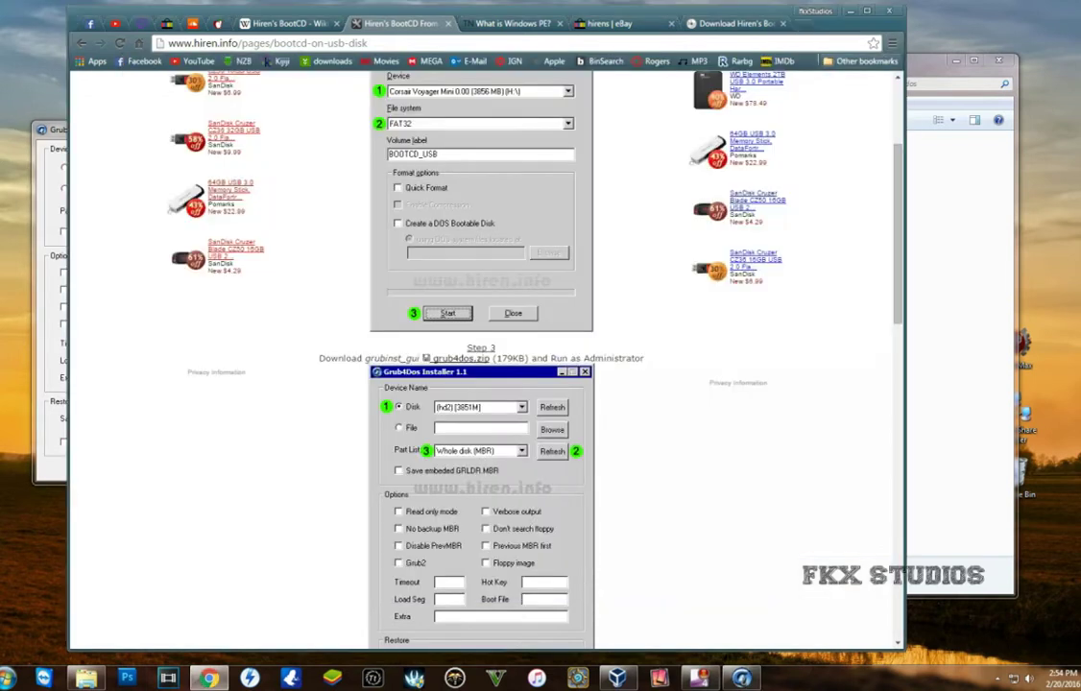
scroll(454, 224, "up", 2)
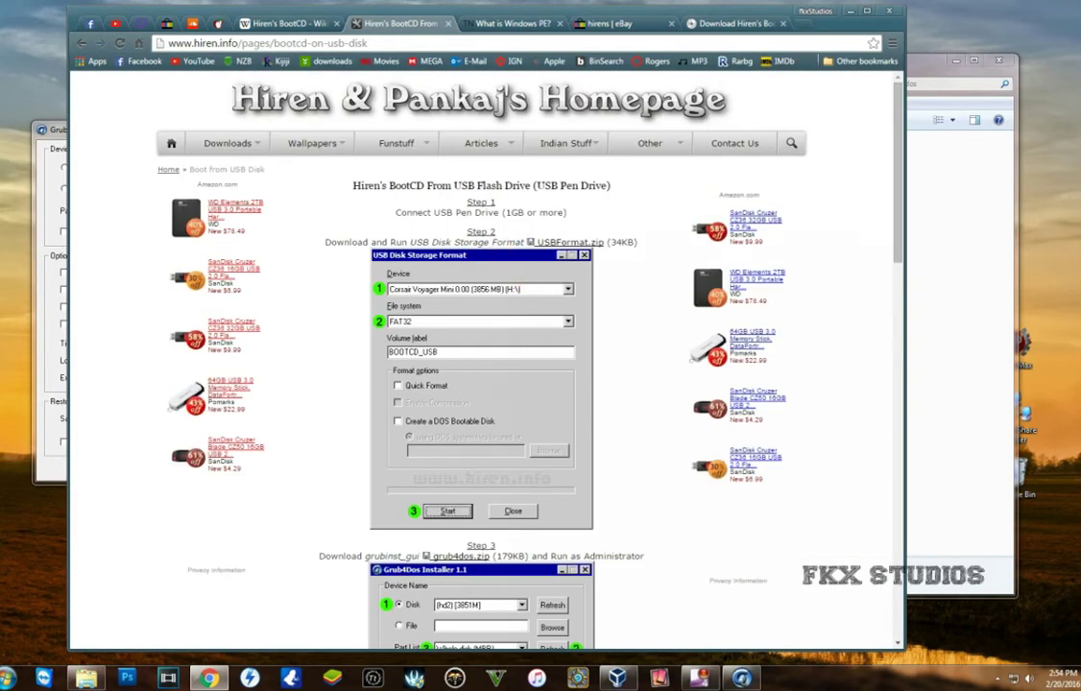
left_click_drag(426, 227, 614, 242)
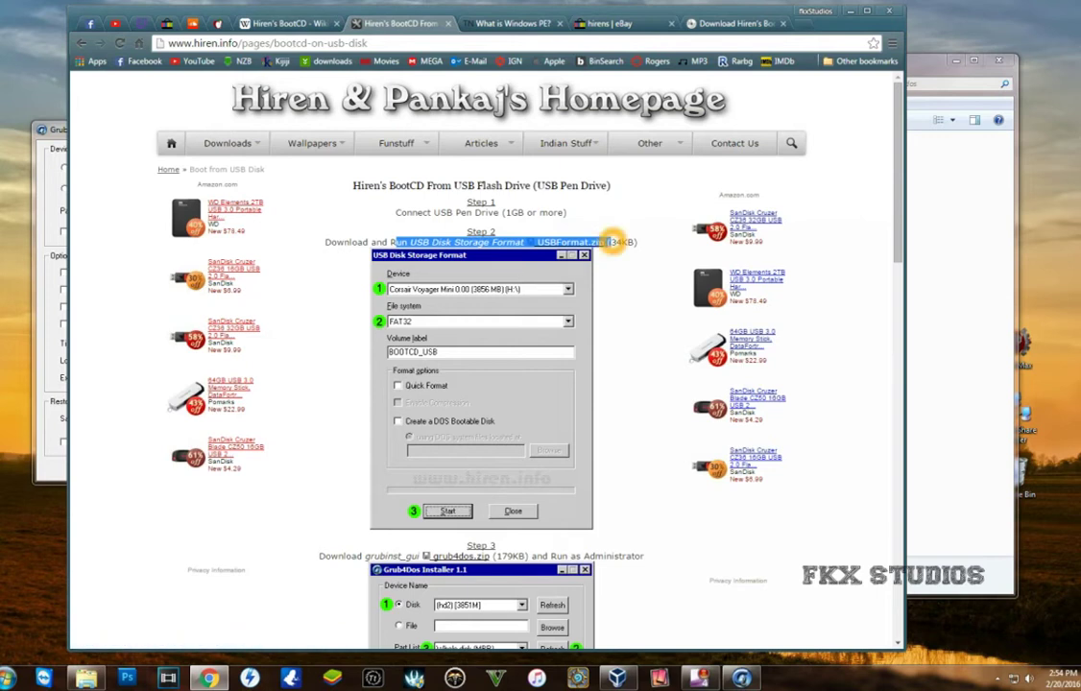
scroll(614, 242, "down", 2)
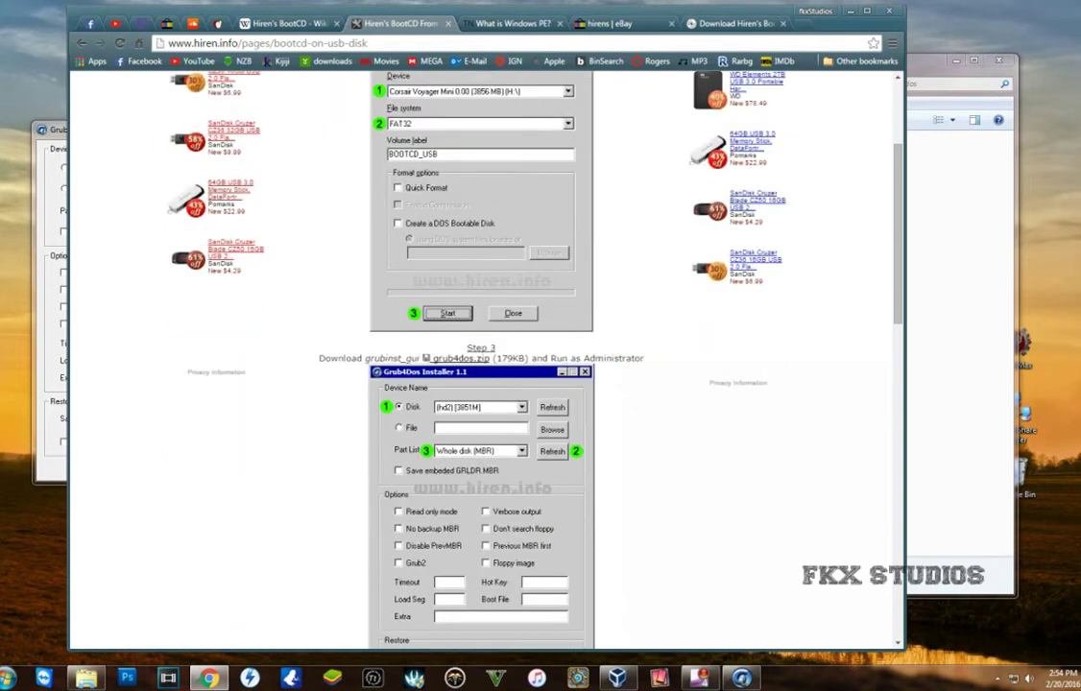
left_click(42, 309)
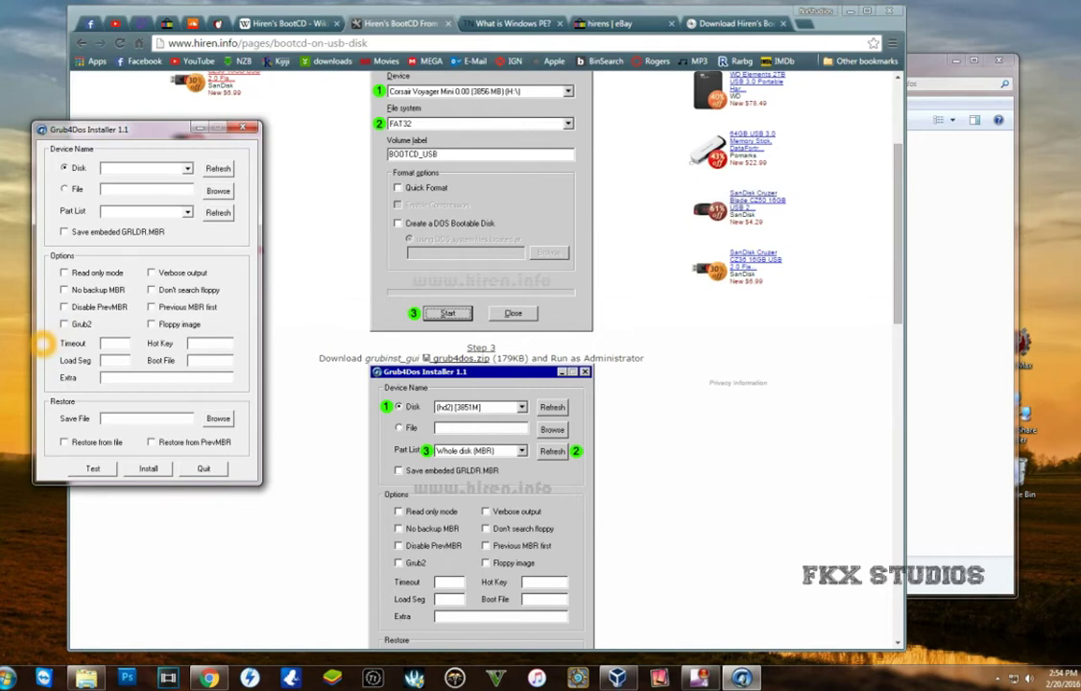
Step: Select disk (hd6) [14778M] and partition Whole disk (MBR), checking against the guide
key("alt+Down")
key("Down")
key("Down")
key("Down")
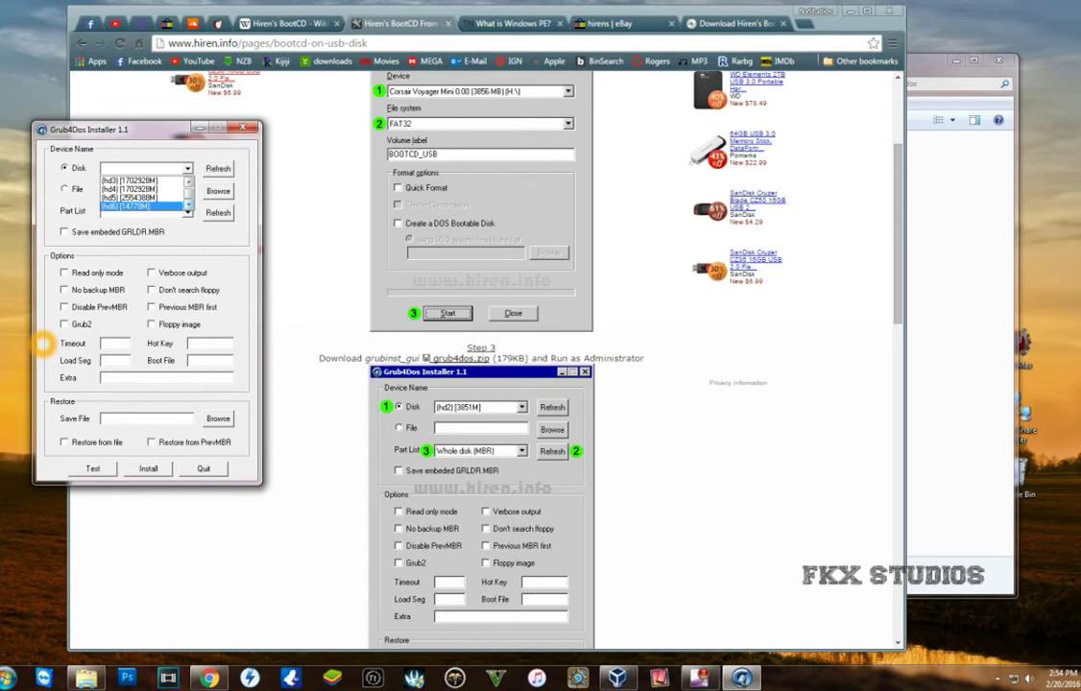
key("Return")
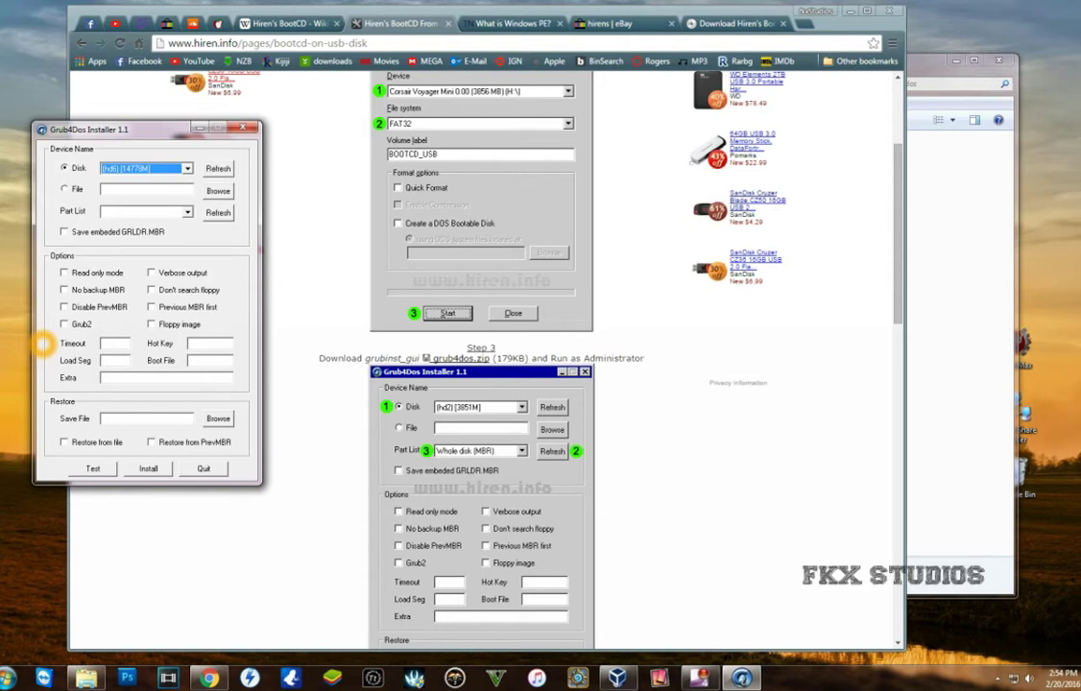
key("Tab")
key("Tab")
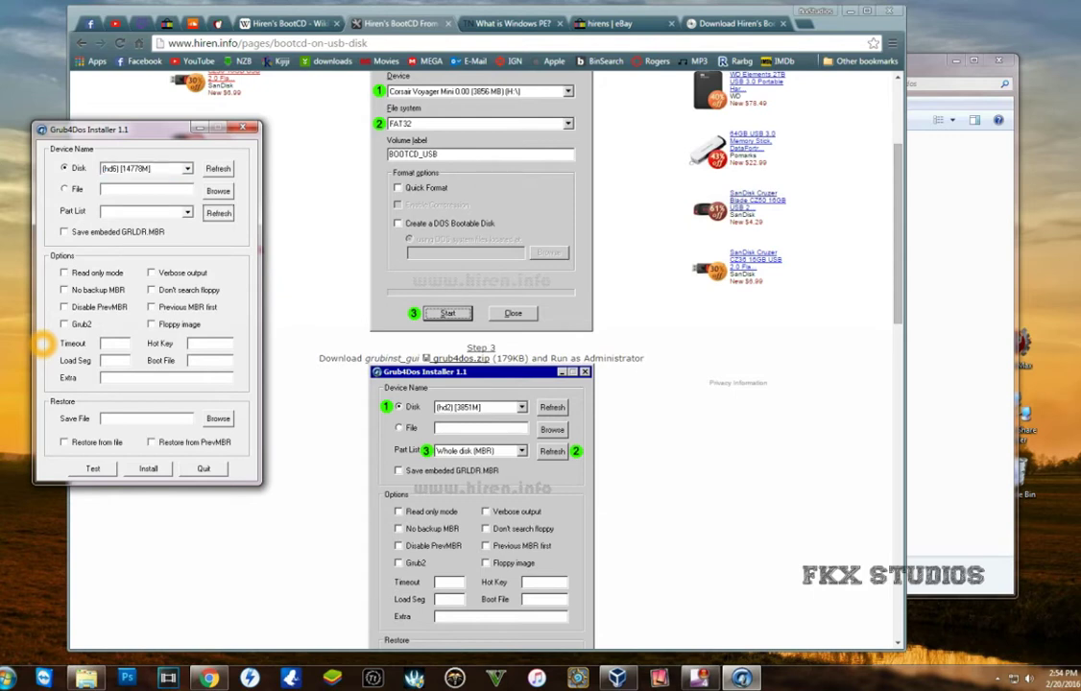
key("alt+Down")
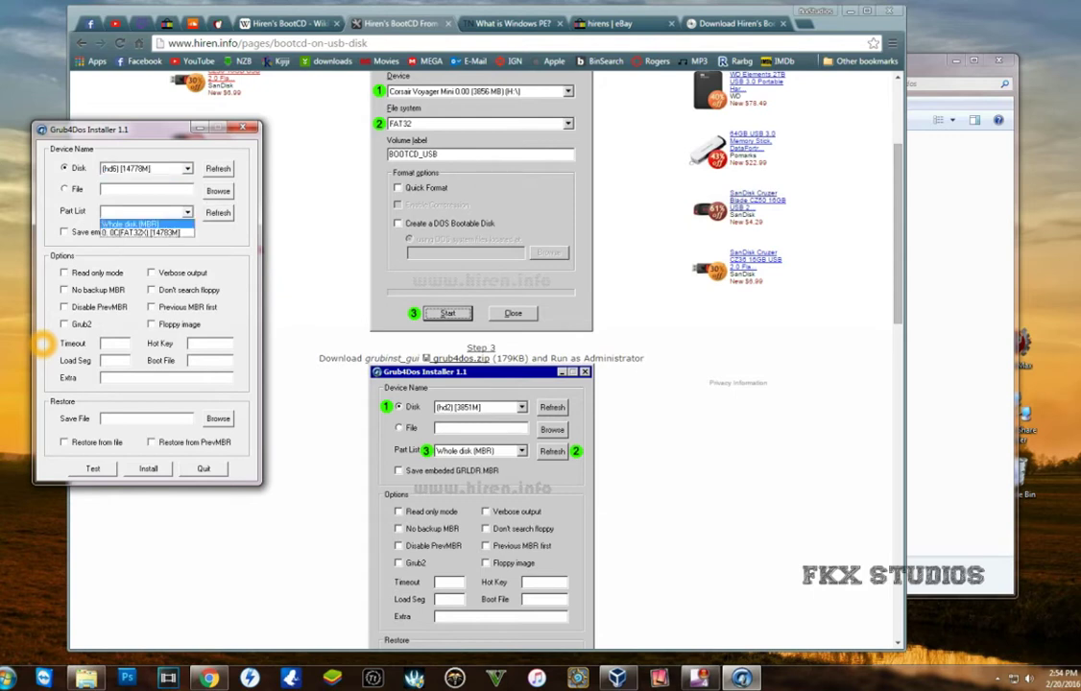
key("Return")
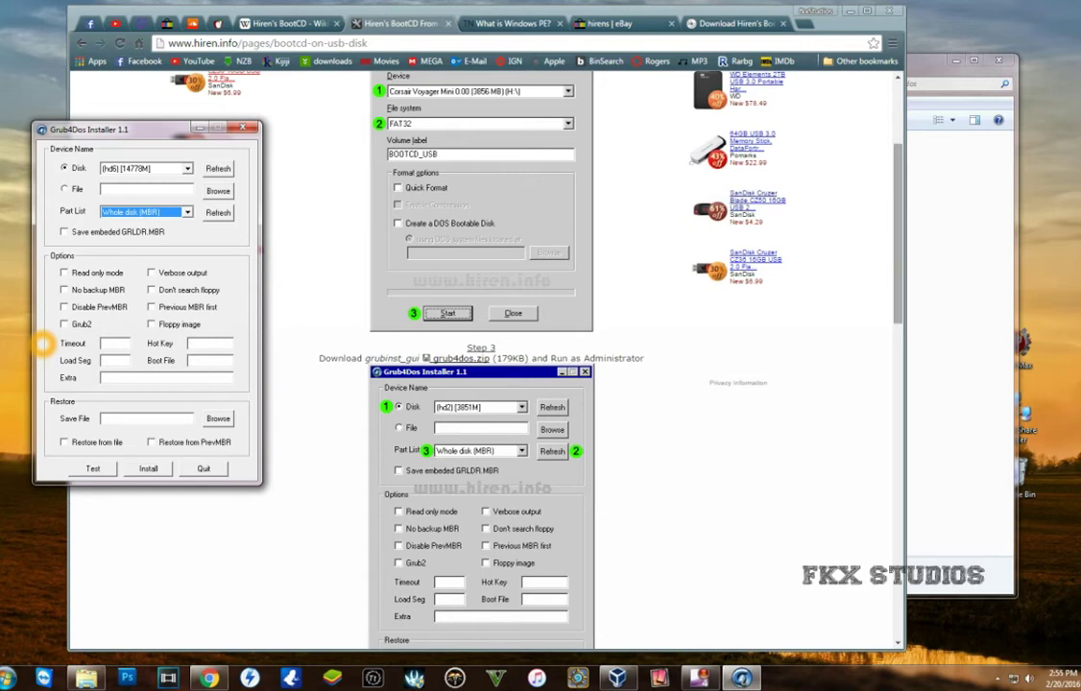
left_click(43, 342)
scroll(479, 384, "down", 5)
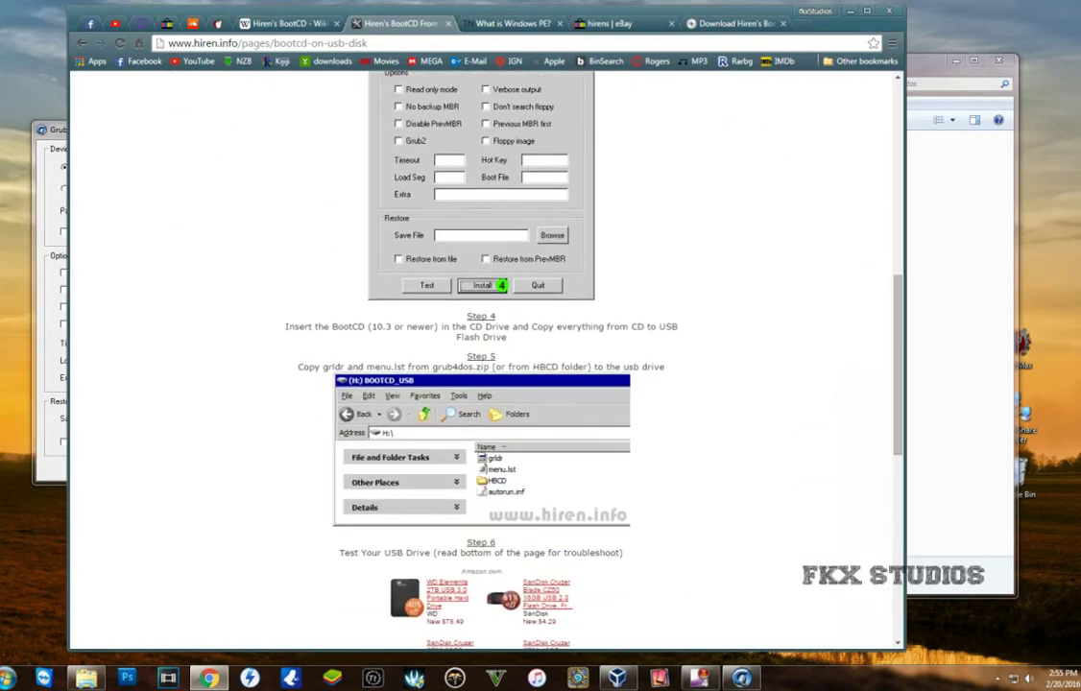
left_click(43, 339)
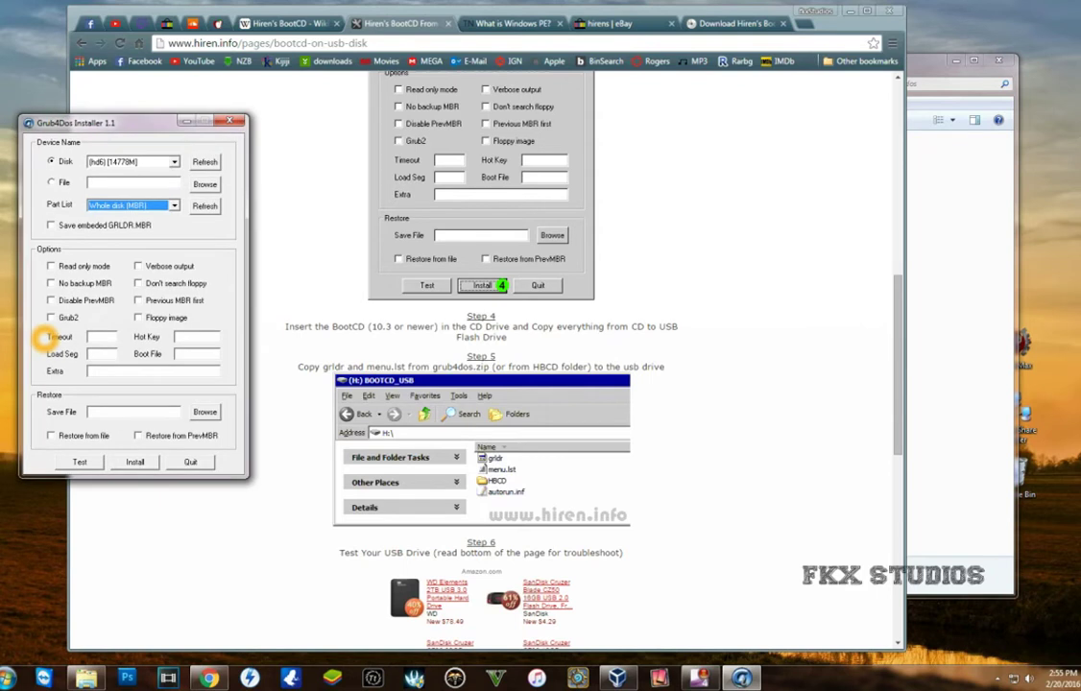
Step: Quit Grub4Dos Installer, then follow the Wikipedia article's official website link and go back
left_click(190, 461)
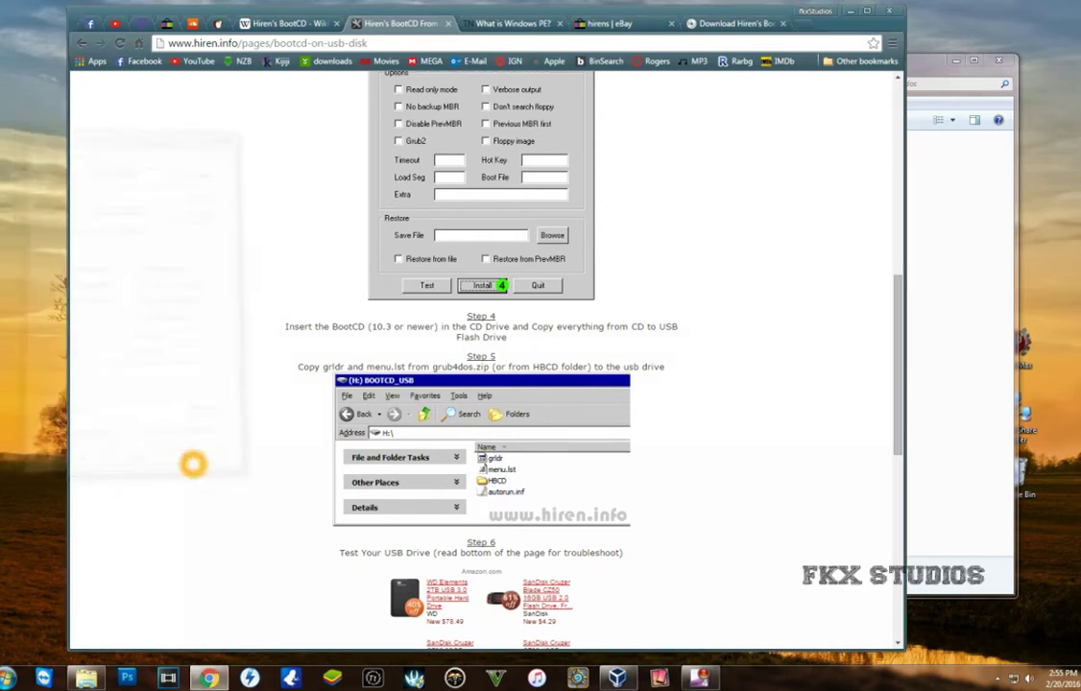
scroll(895, 381, "down", 1)
scroll(895, 381, "up", 6)
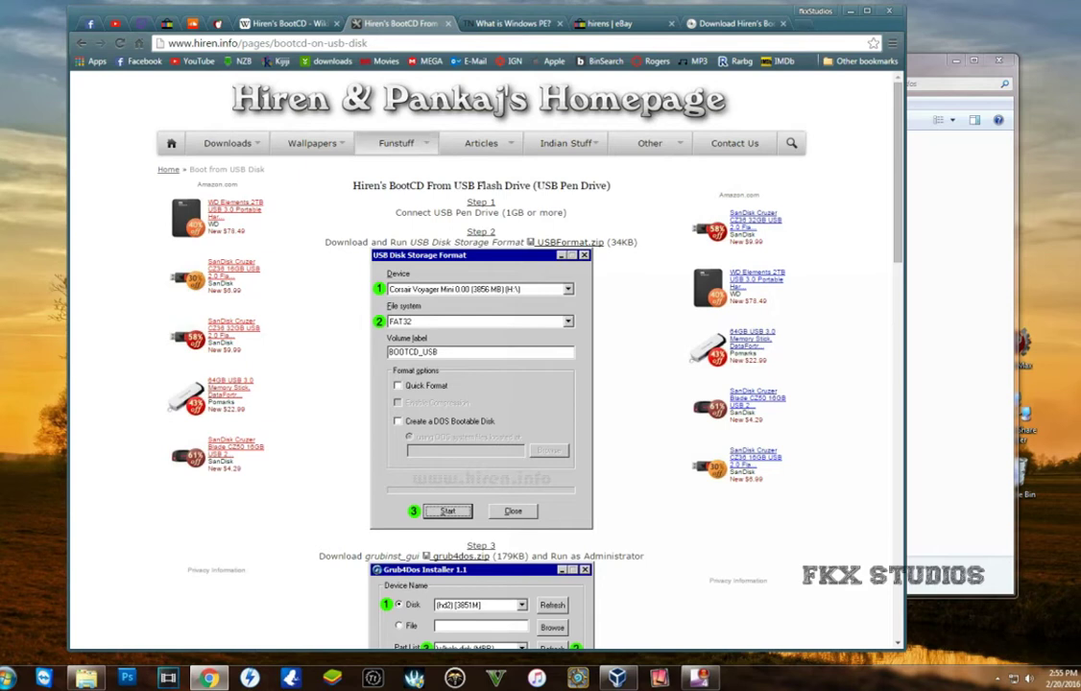
left_click(269, 21)
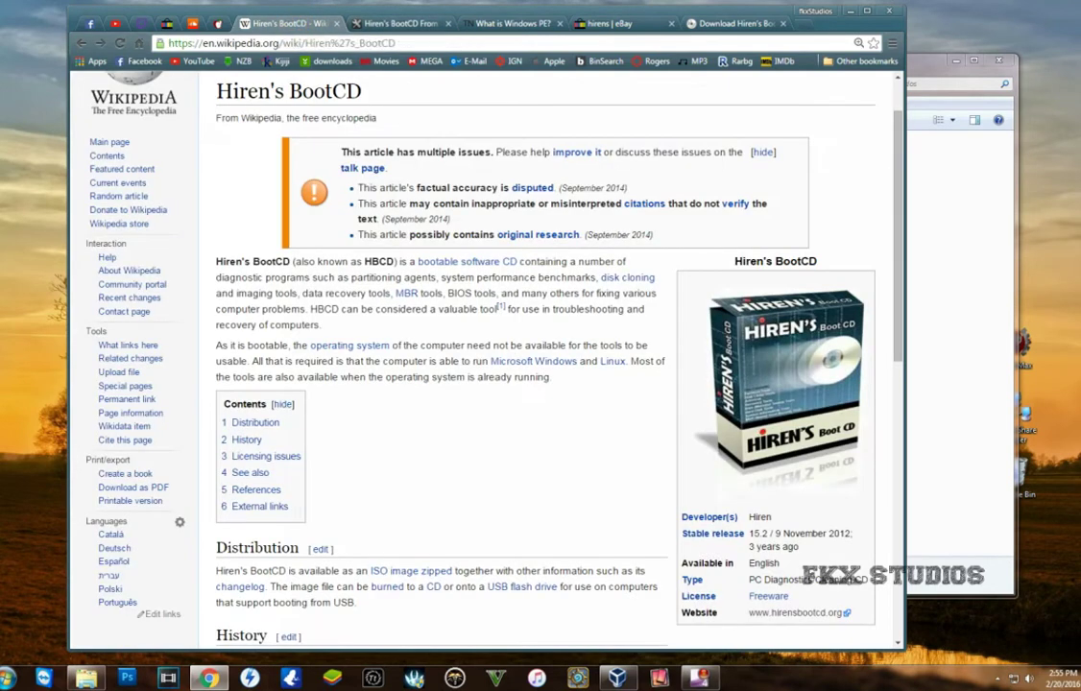
scroll(525, 496, "down", 1)
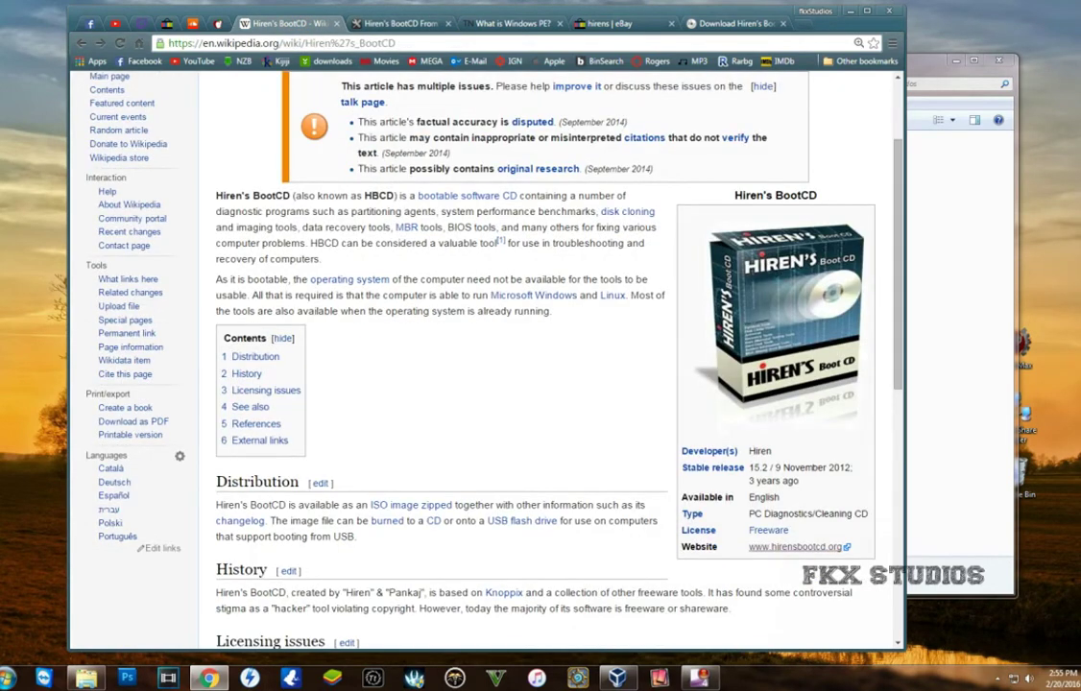
left_click(795, 547)
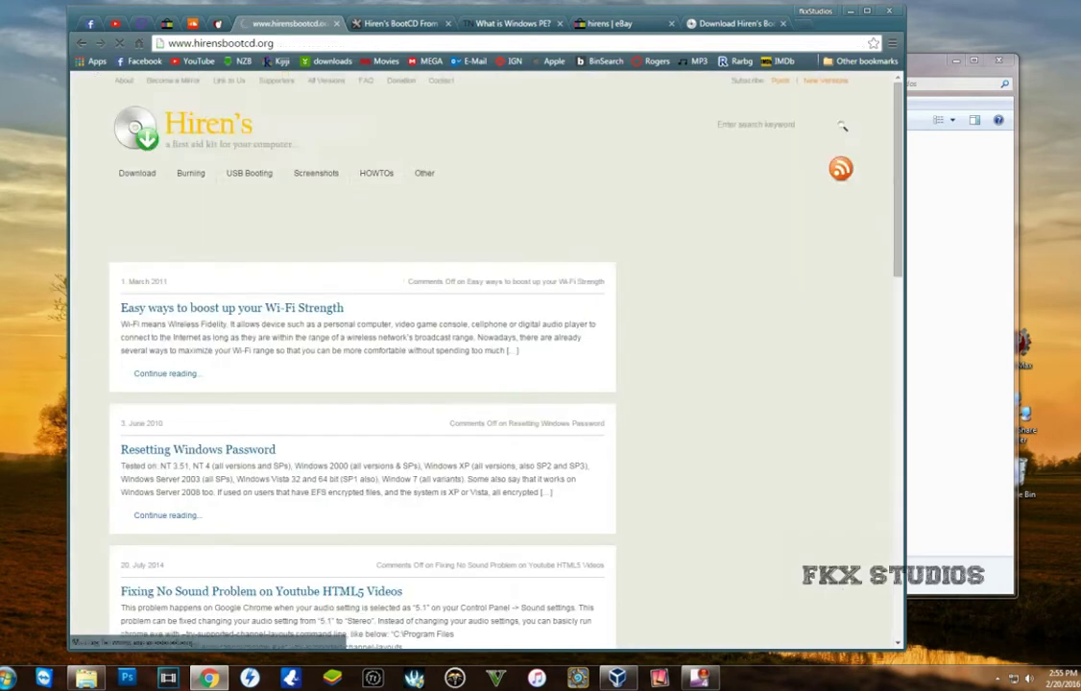
key("alt+Left")
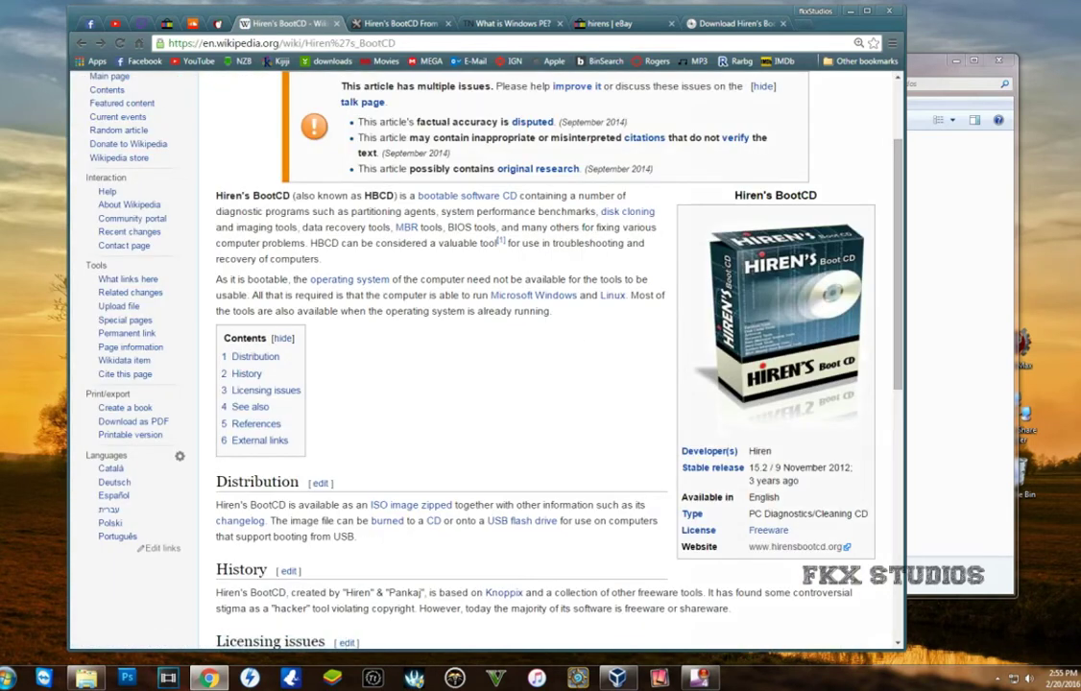
Step: Browse the Download Hiren's BootCD page, highlighting the 'Changes From Version 15.1 to 15.2' heading
key("ctrl+9")
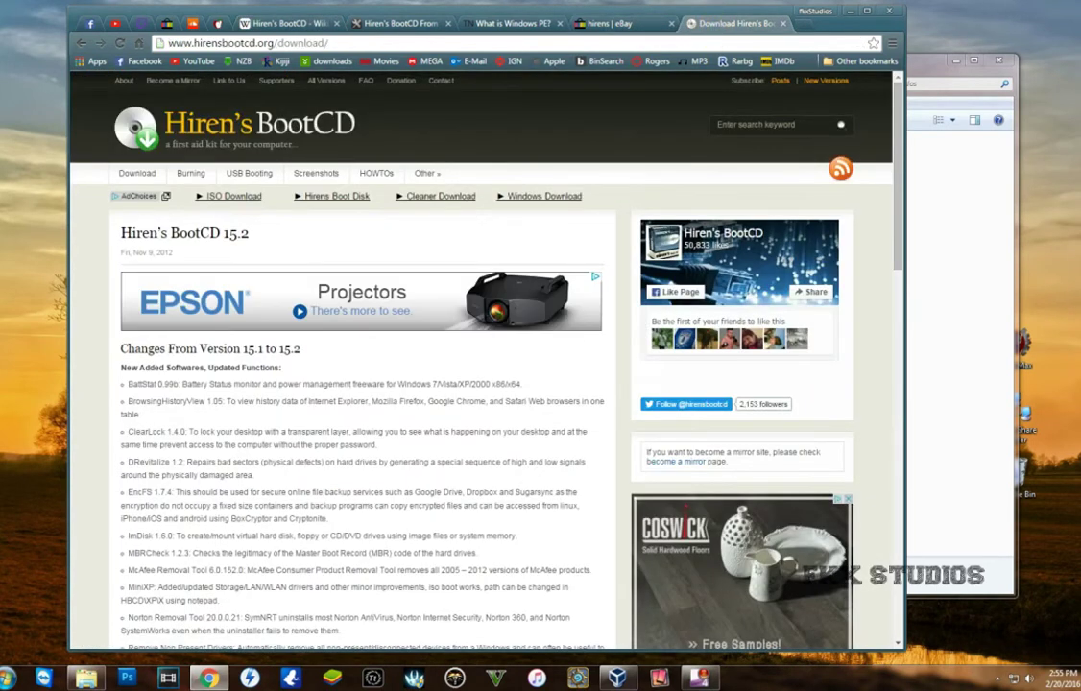
left_click(251, 367)
scroll(251, 368, "down", 15)
scroll(326, 419, "up", 14)
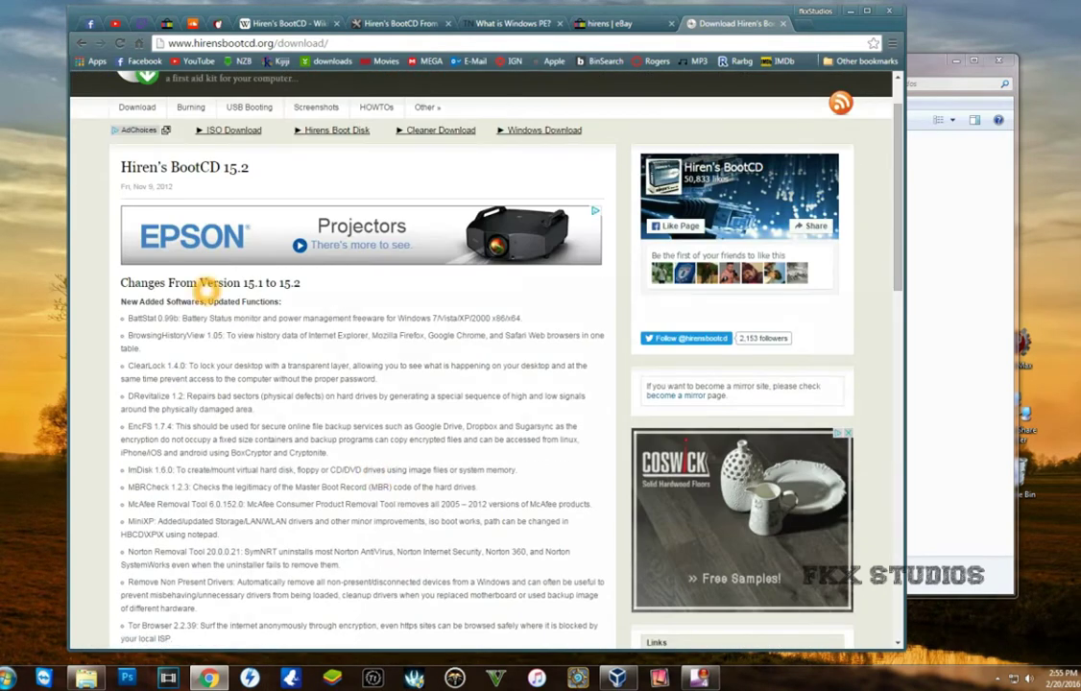
left_click_drag(121, 283, 300, 280)
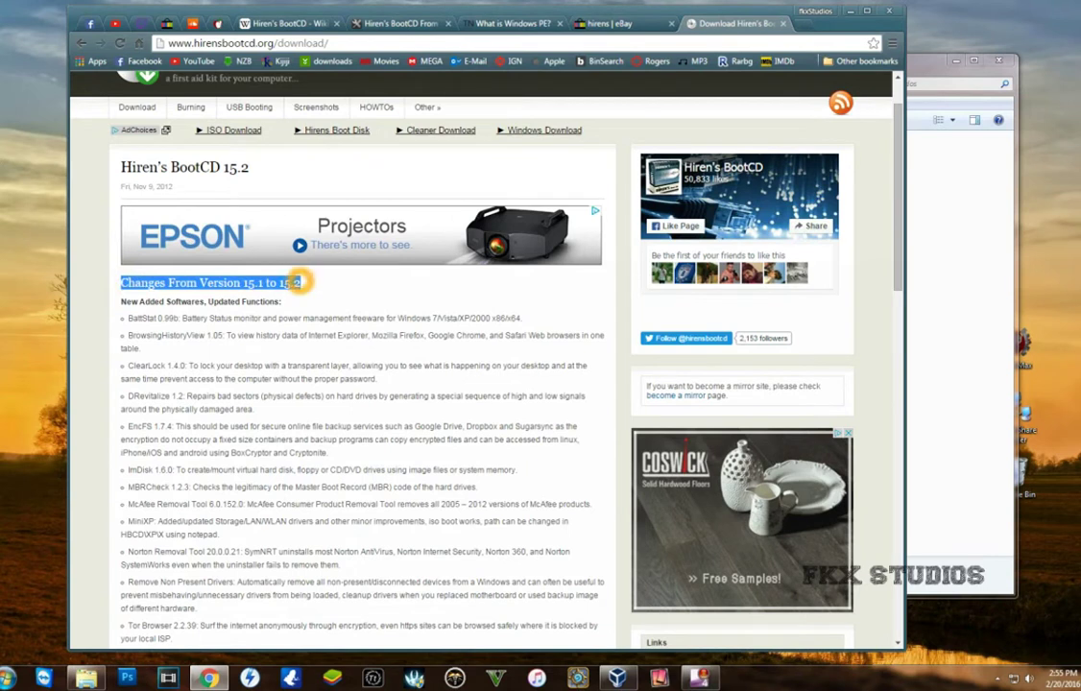
left_click(310, 282)
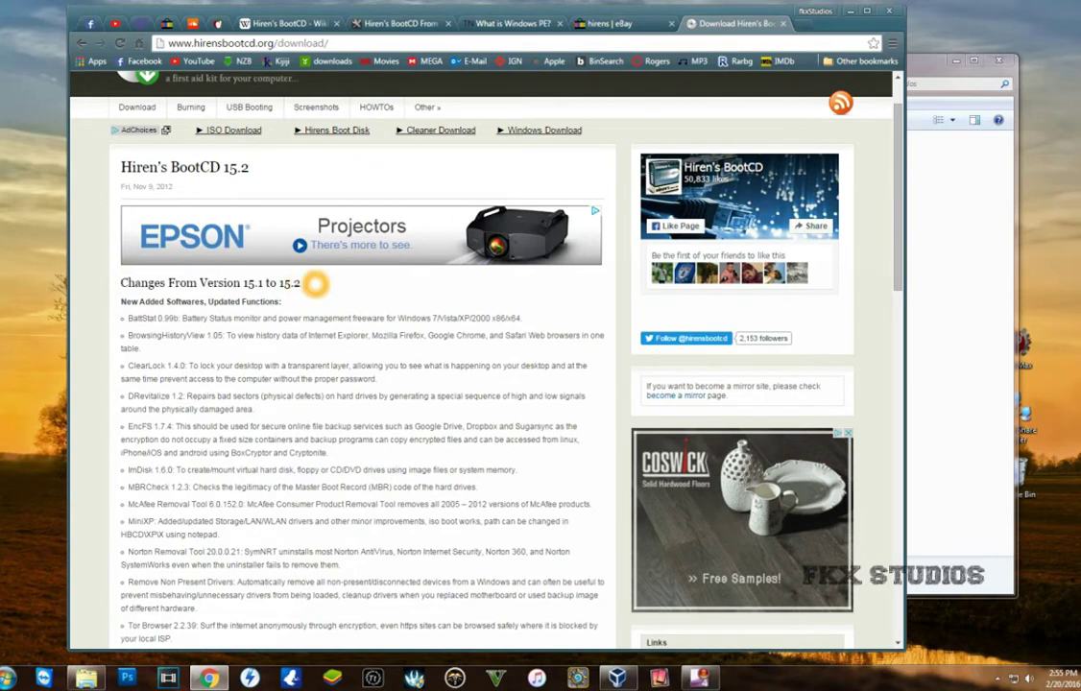
scroll(422, 458, "down", 15)
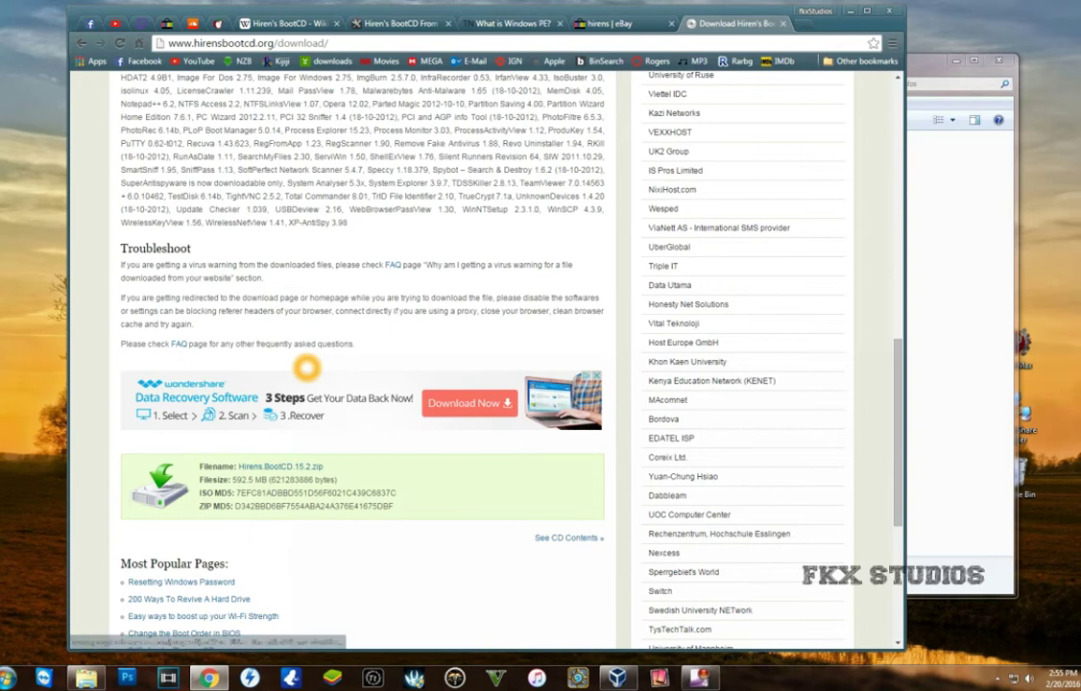
scroll(326, 298, "up", 15)
scroll(331, 297, "up", 3)
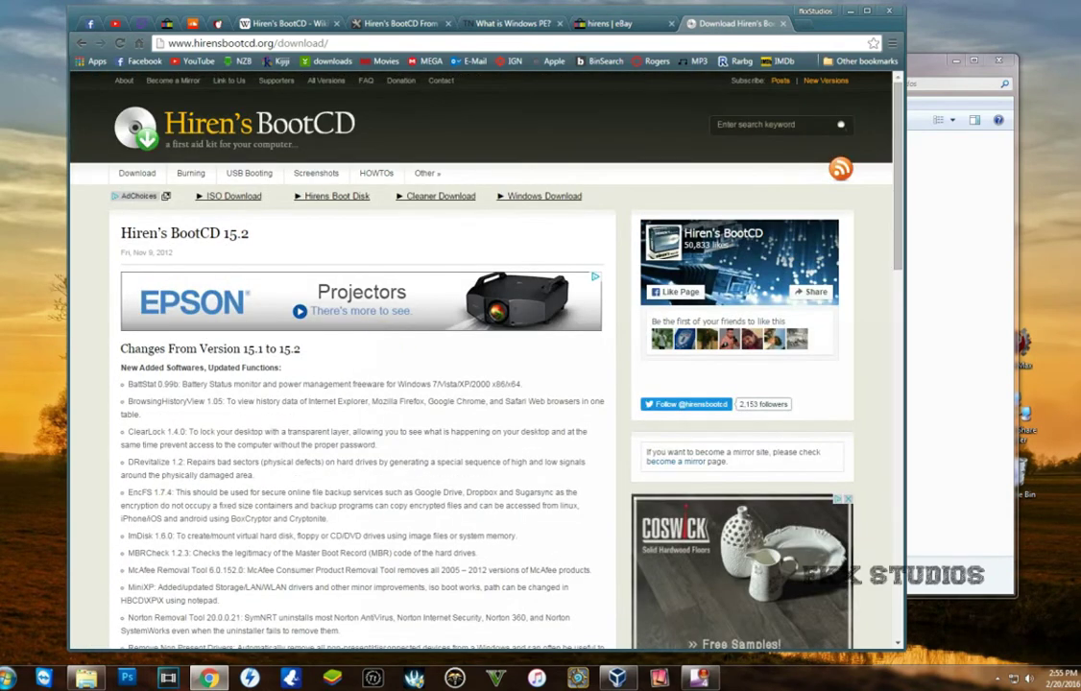
left_click(977, 362)
Step: Open the '3 HIRENS files to copy to usb' folder and select all 21 items
key("BackSpace")
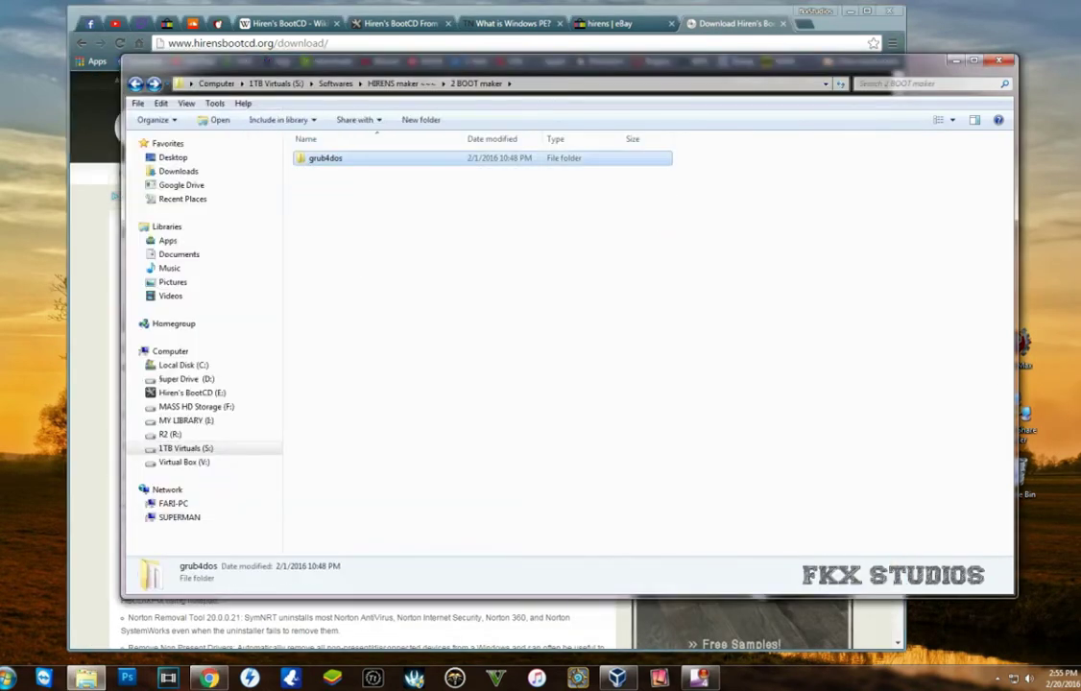
key("BackSpace")
left_click(357, 185)
double_click(357, 186)
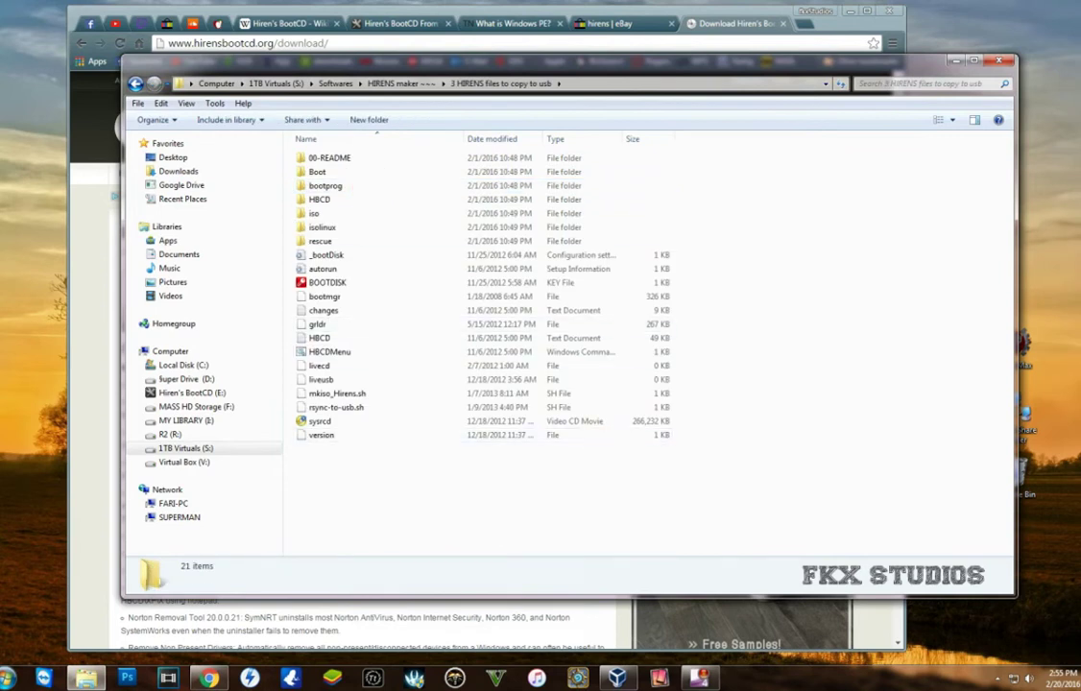
key("ctrl+a")
right_click(363, 192)
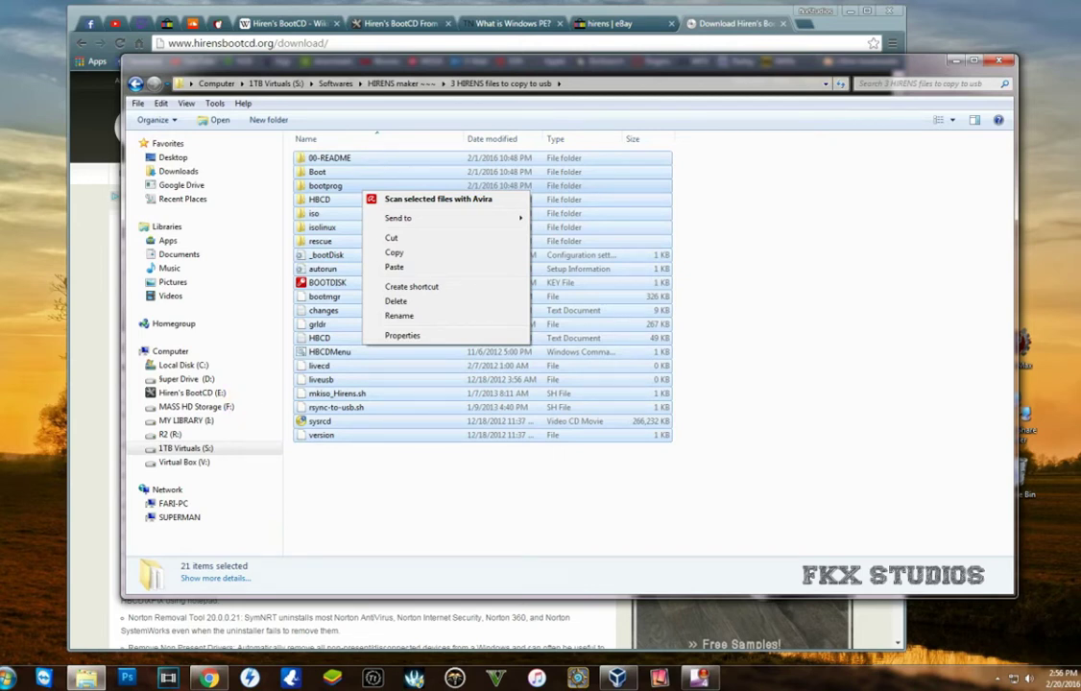
left_click(471, 434)
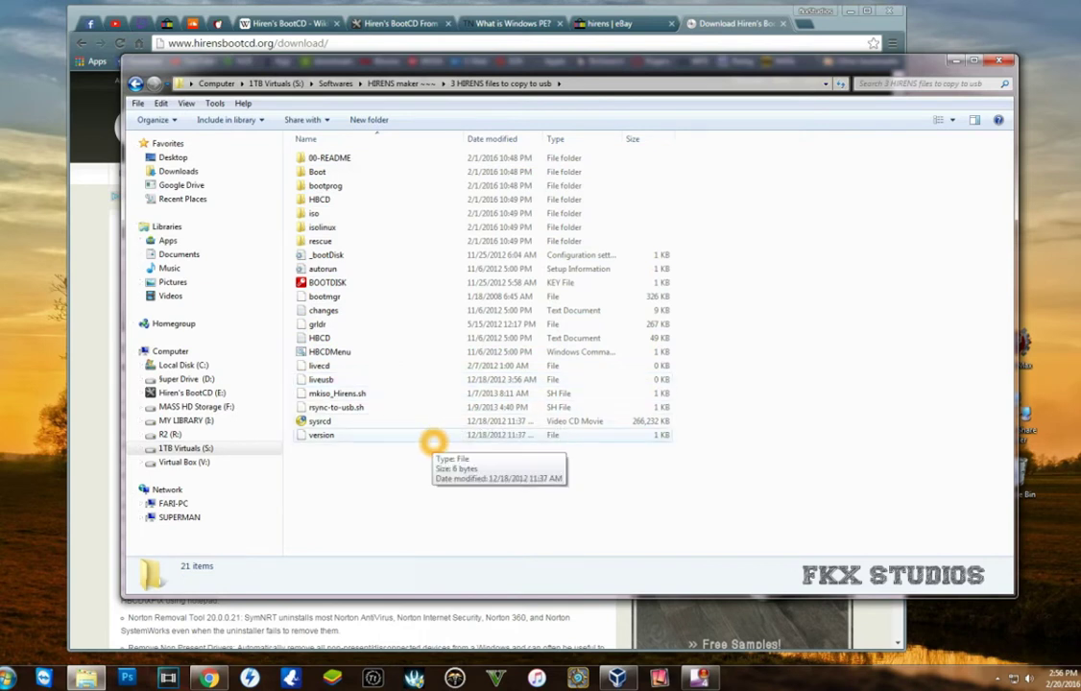
Step: Go to Computer to see Hiren's BootCD (E:), then minimize Chrome to the desktop
left_click(170, 351)
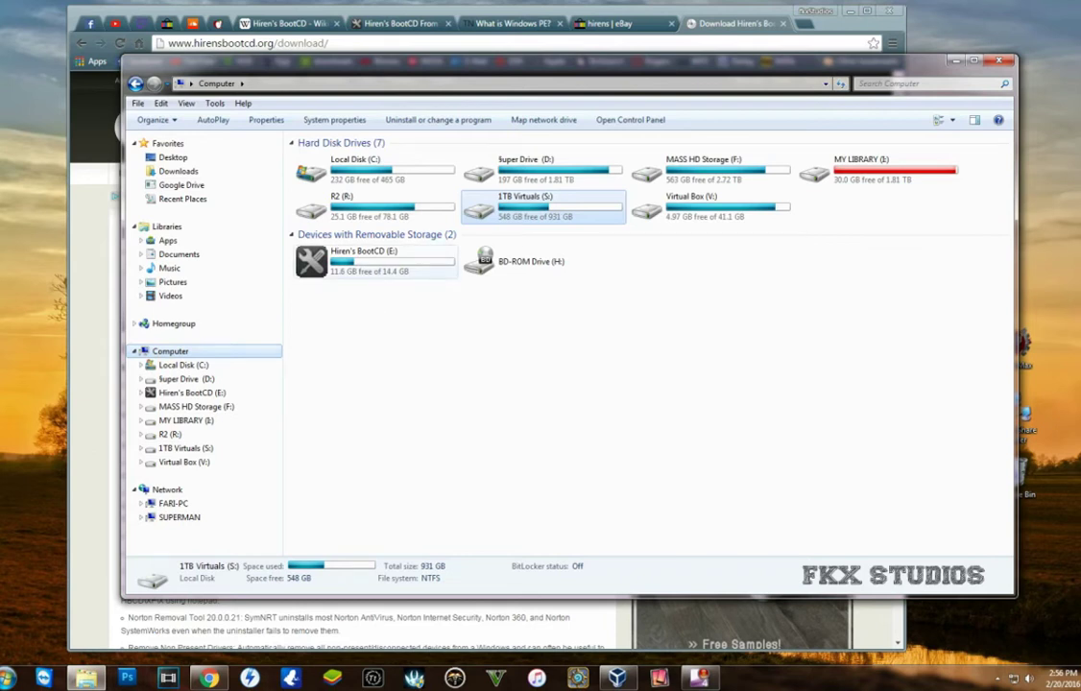
left_click(355, 290)
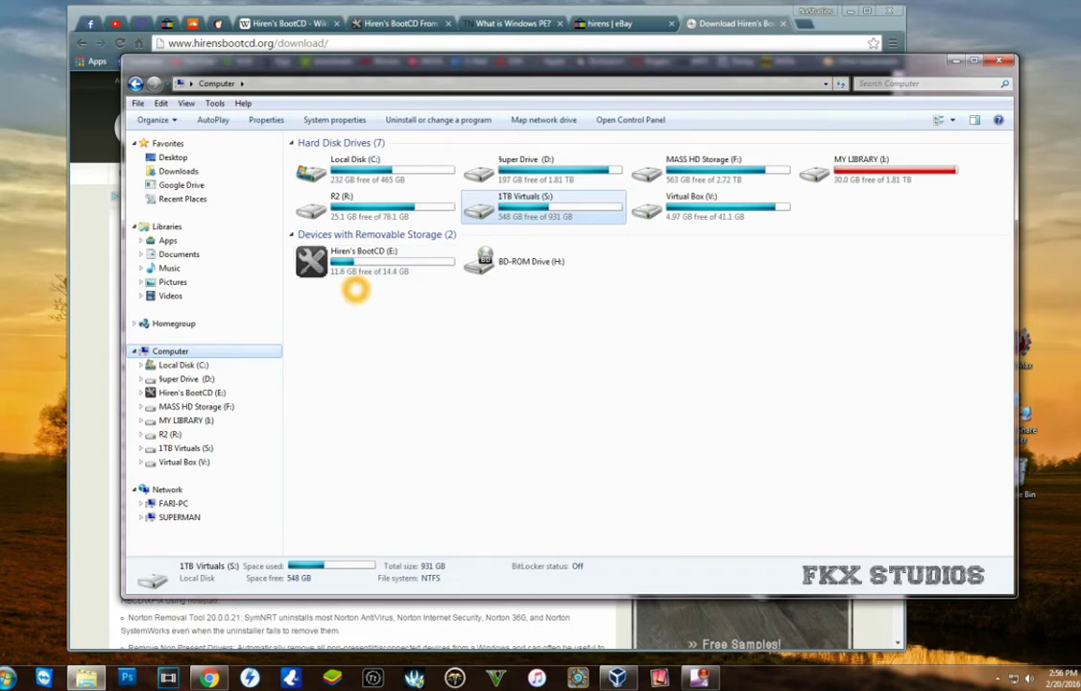
mouse_move(370, 275)
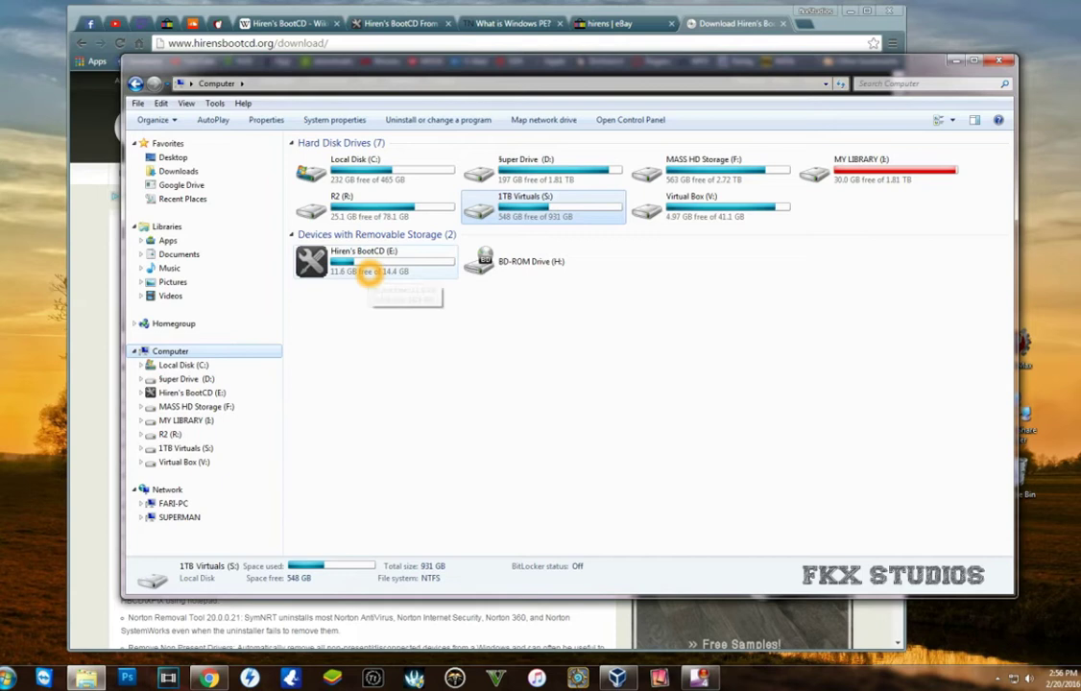
left_click_drag(749, 66, 709, 67)
left_click(852, 12)
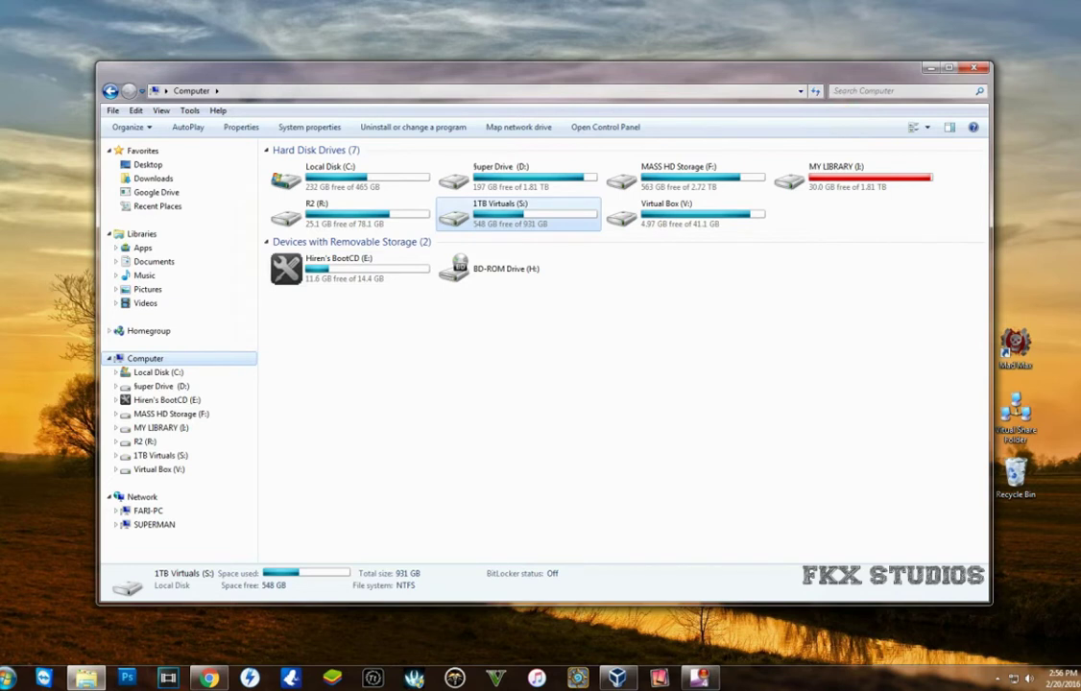
Step: Launch HBCDMenu from the HBCD folder on the Hiren's BootCD (E:) drive
double_click(331, 267)
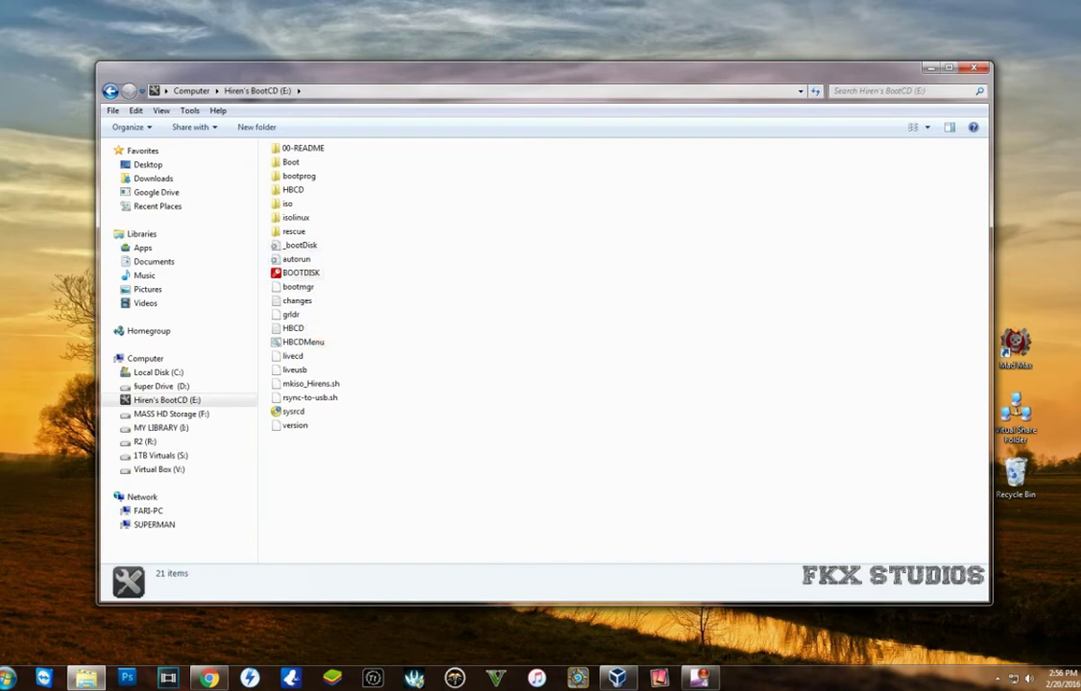
double_click(292, 188)
double_click(288, 304)
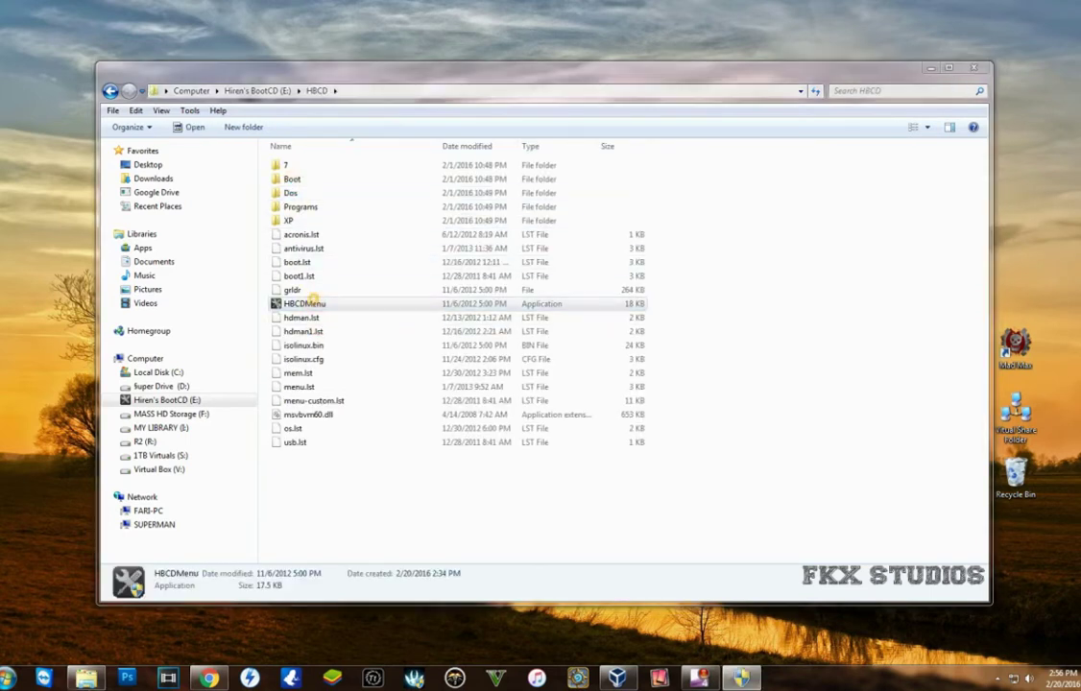
Step: Check the launcher's Programs list, then close the Program Launcher and the Explorer window
left_click(596, 369)
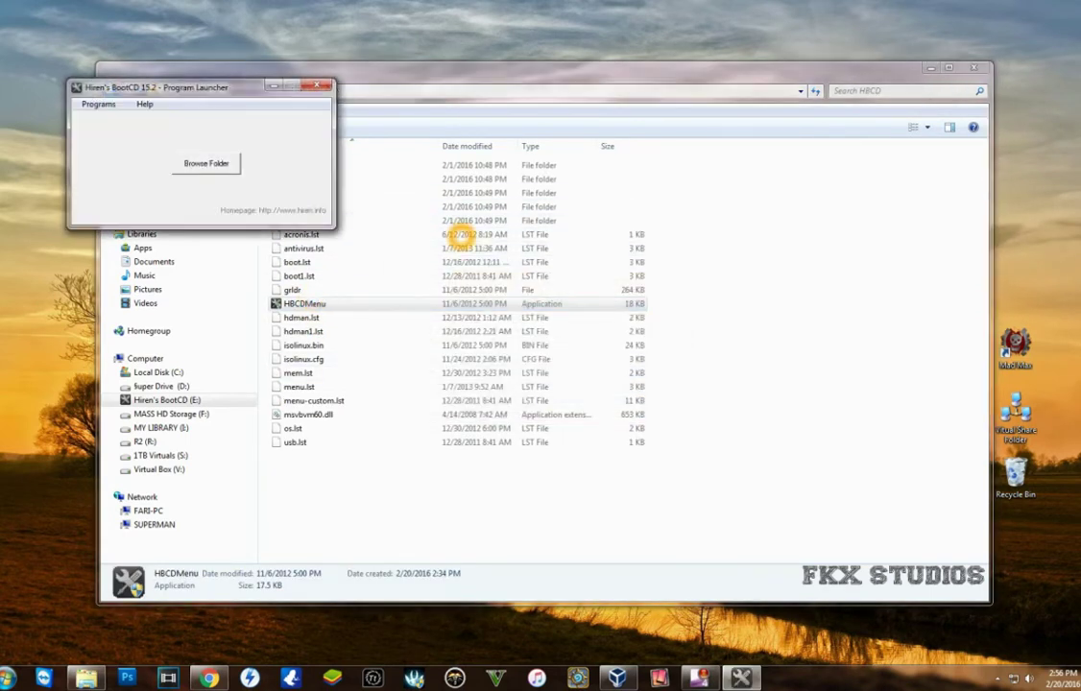
key("alt+p")
key("Escape")
key("alt+F4")
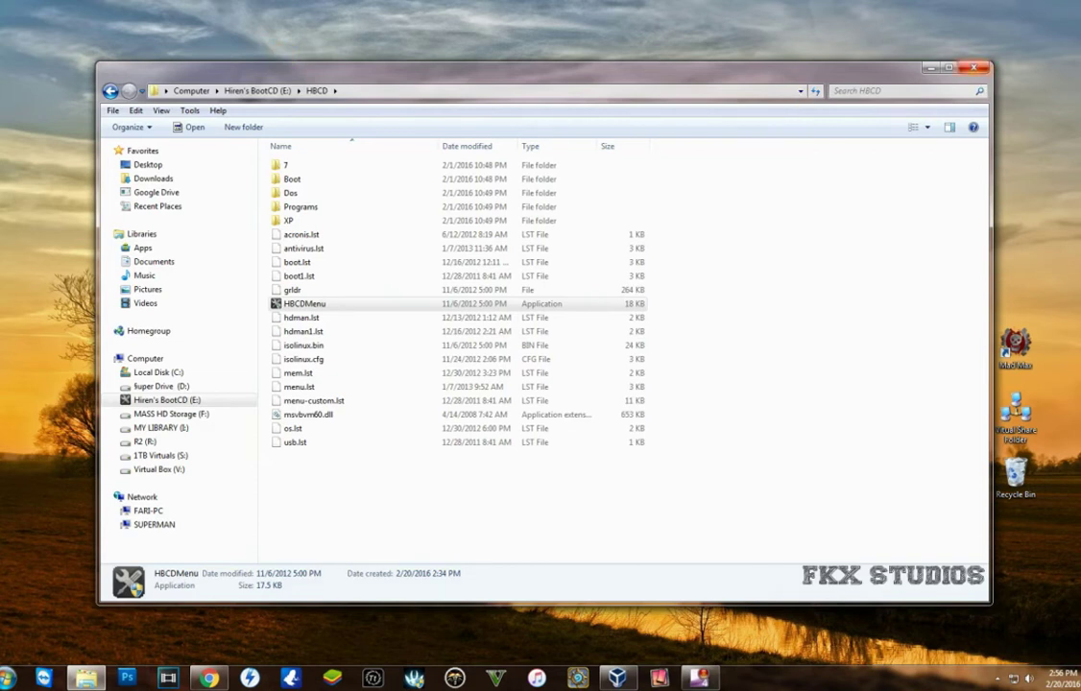
left_click(975, 68)
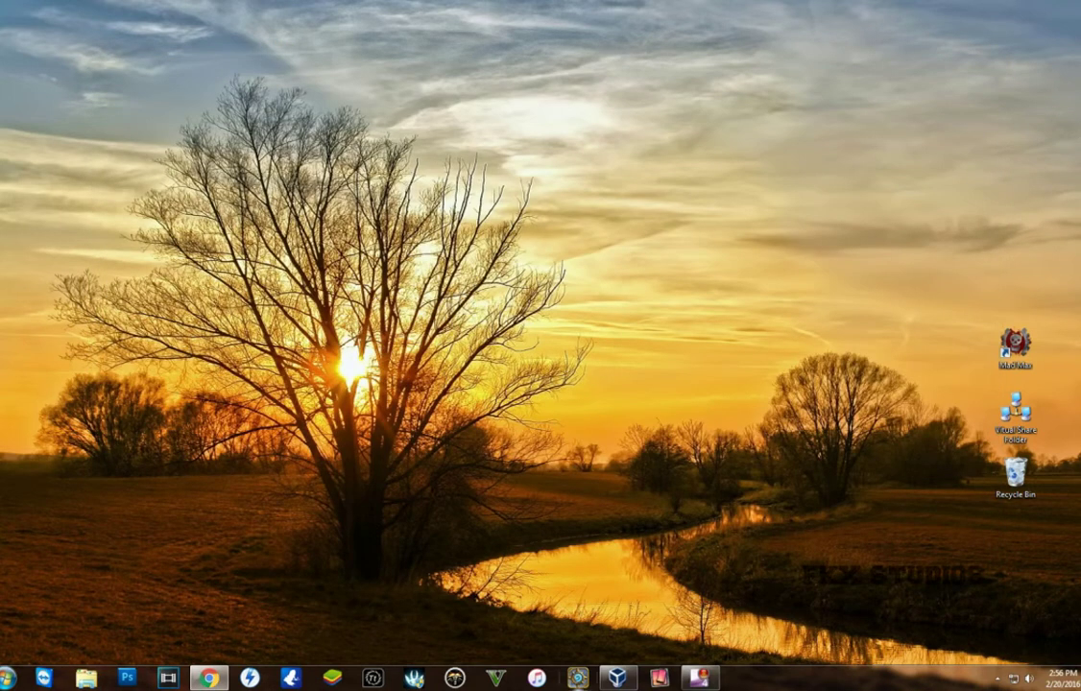
Step: Restore the VirtualBox Manager, select the USB Boot machine and start it
mouse_move(617, 678)
left_click(618, 677)
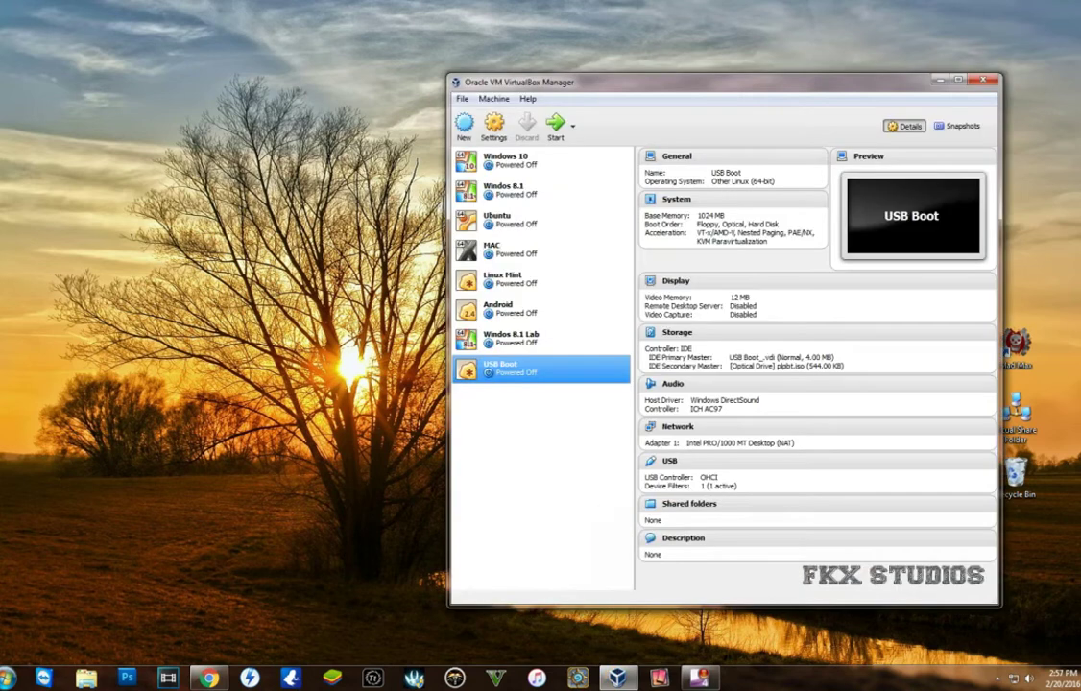
left_click(495, 417)
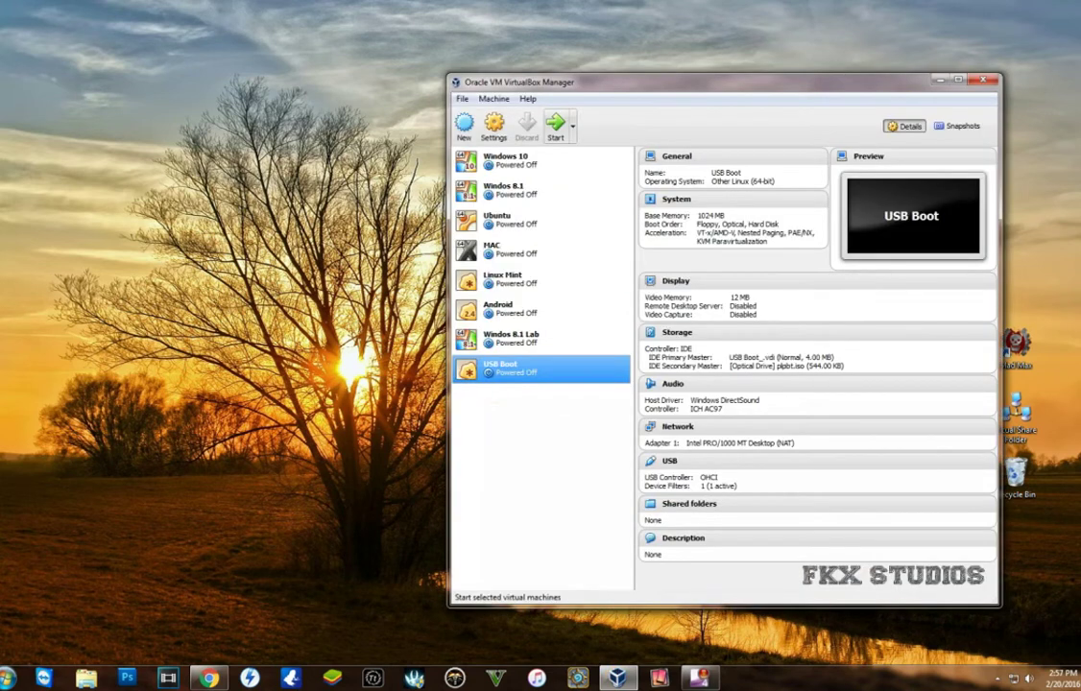
left_click(555, 125)
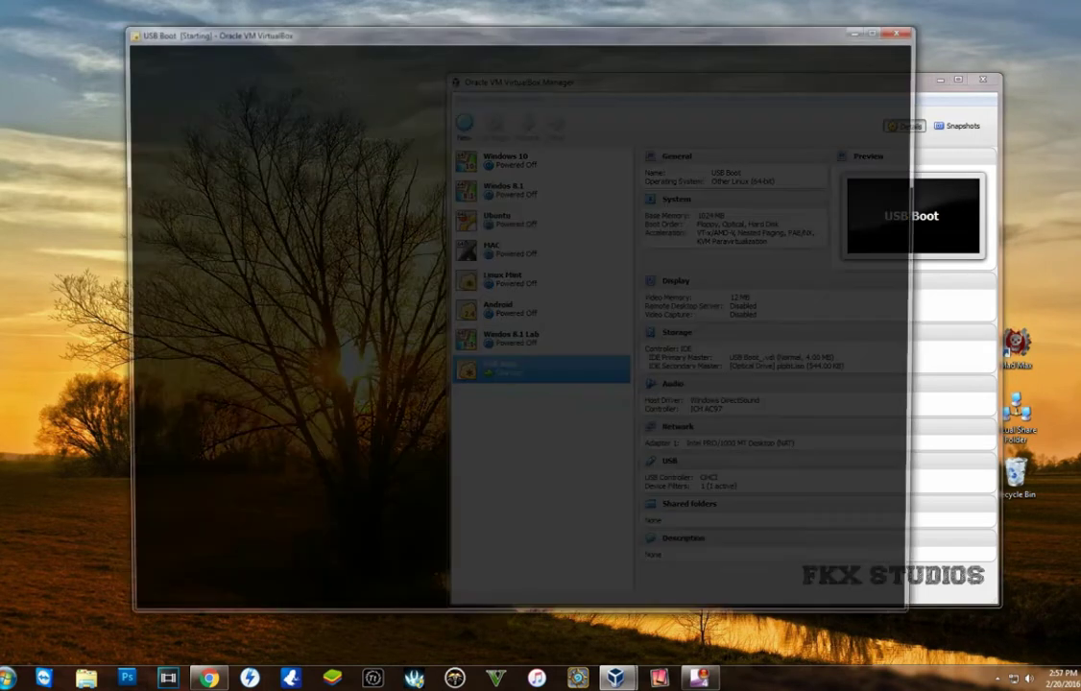
left_click(352, 336)
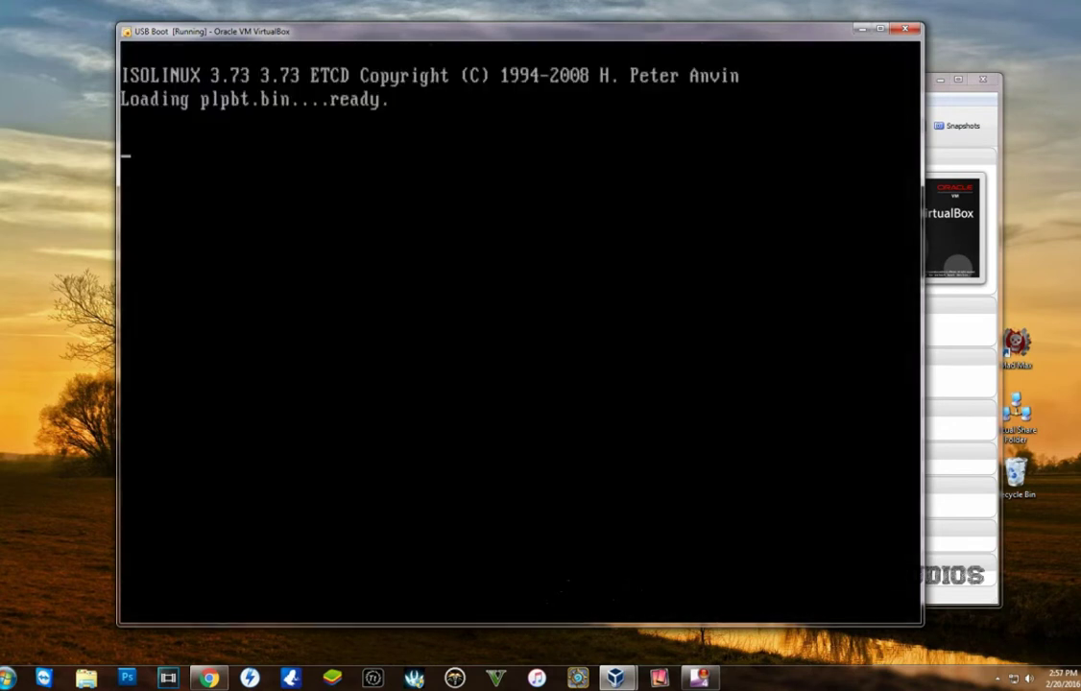
Step: Boot the USB Boot VM from USB in the PLoP boot menu
left_click(457, 241)
key("Down")
key("Down")
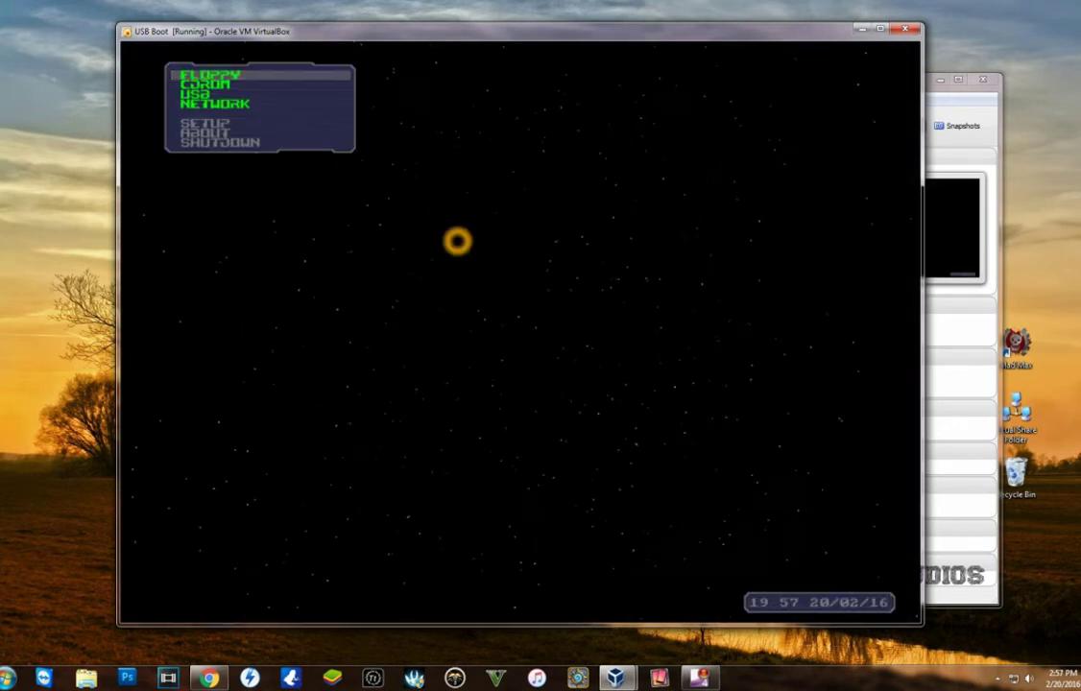
key("Return")
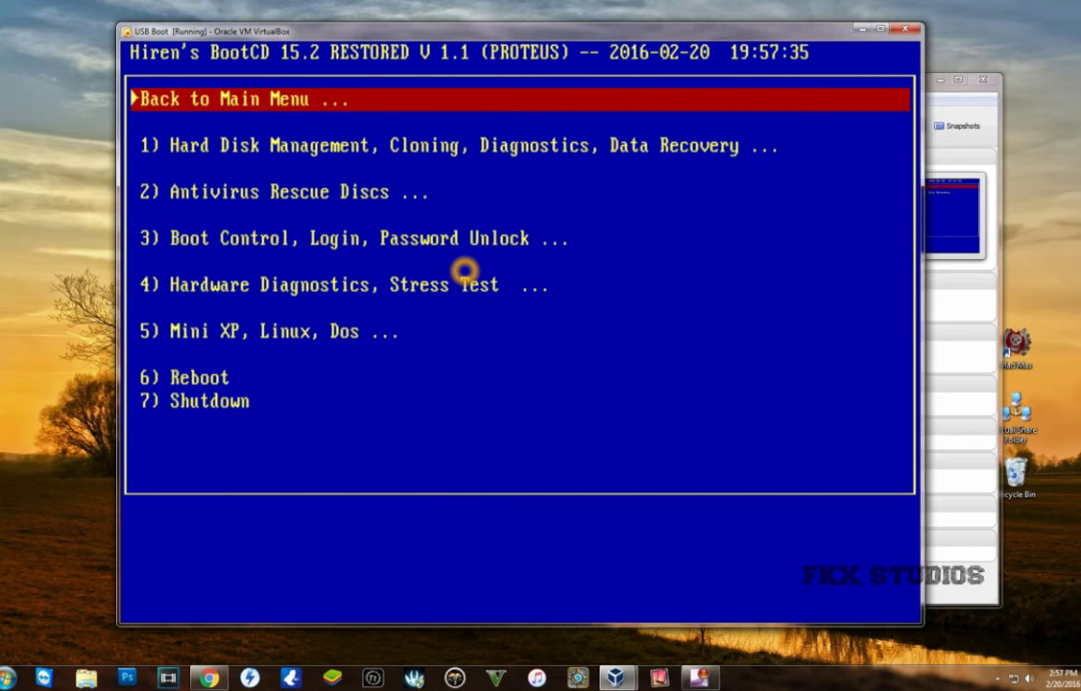
Step: In Hiren's BootCD menu, choose Mini XP, Linux, Dos, then boot Mini Windows XP
key("Down")
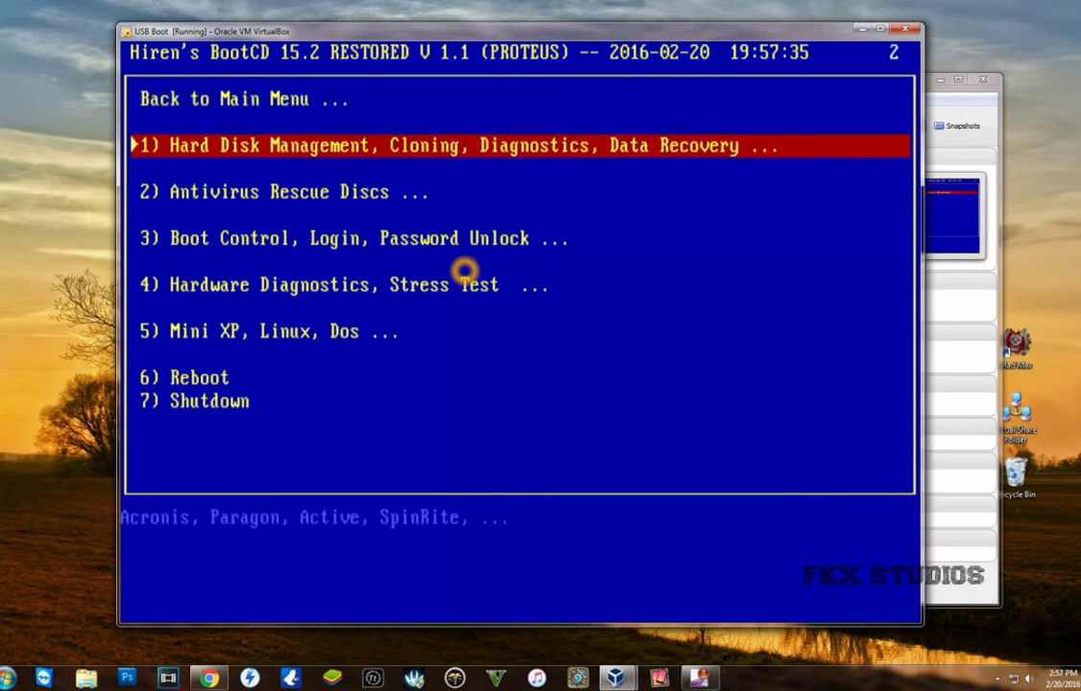
key("Down")
key("Up")
key("Down")
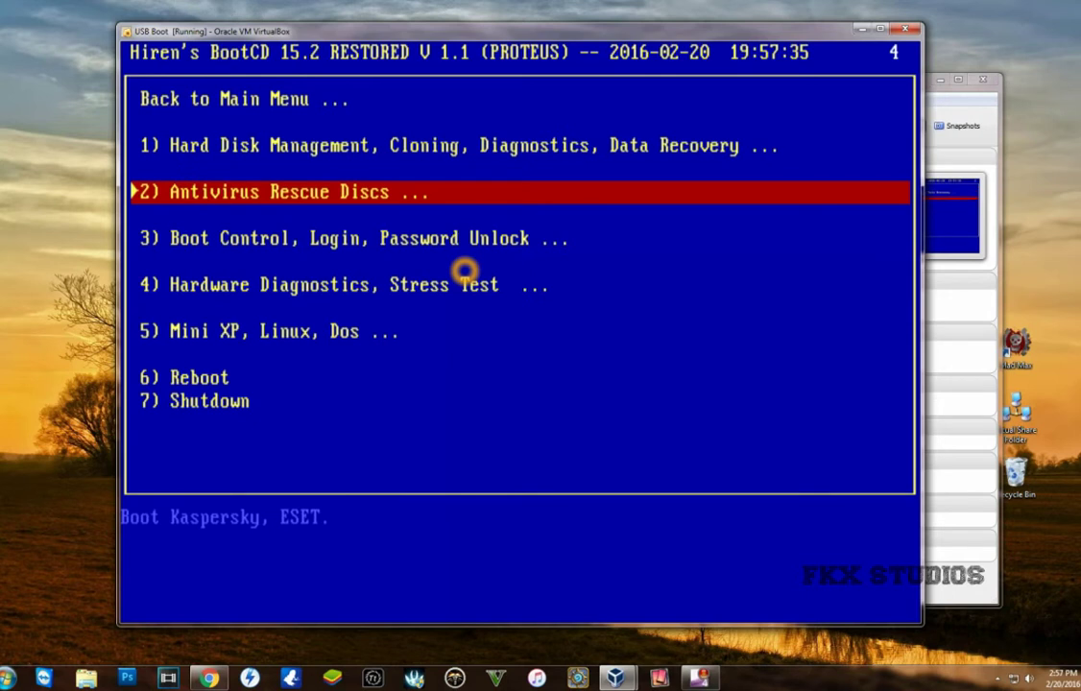
key("Down")
key("Down")
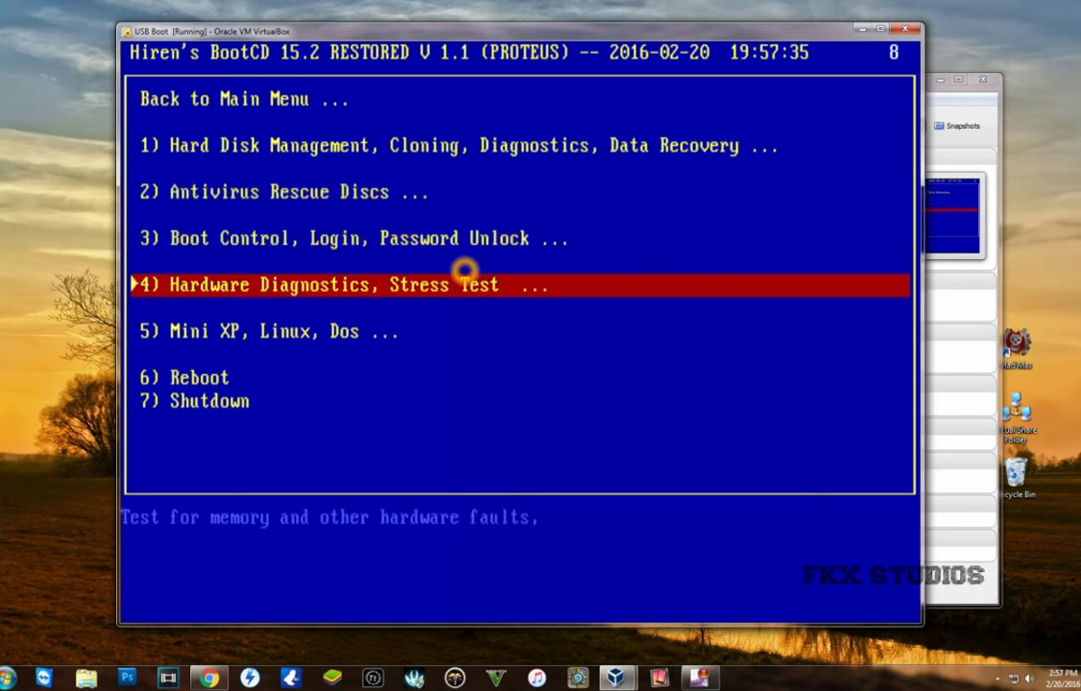
key("Down")
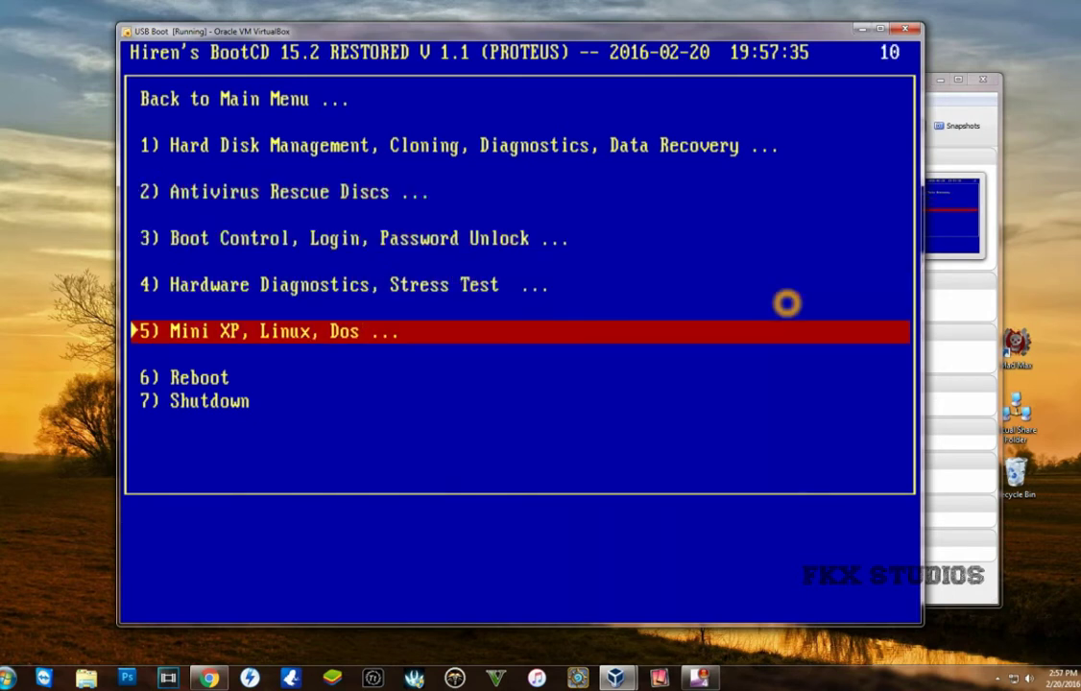
key("Return")
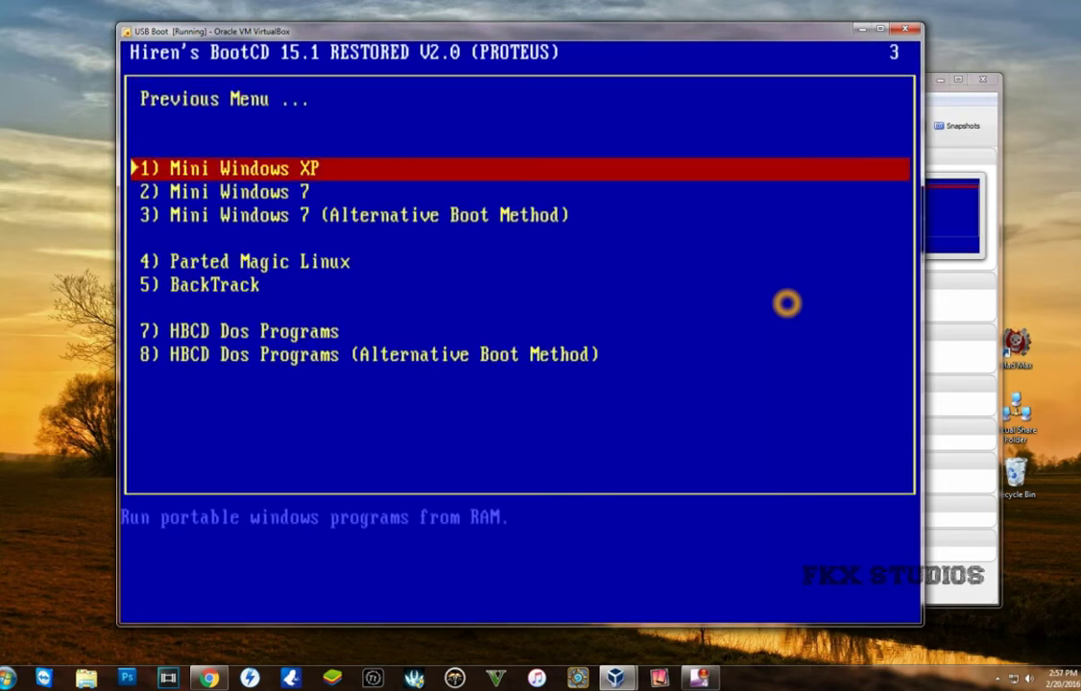
key("Return")
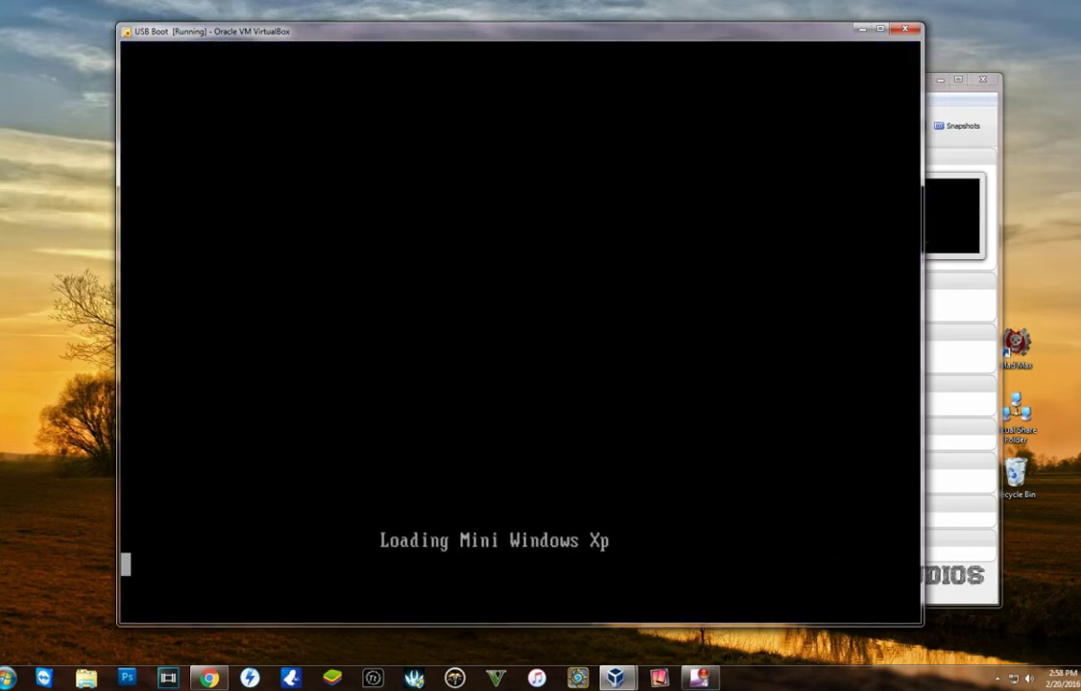
left_click_drag(705, 31, 673, 35)
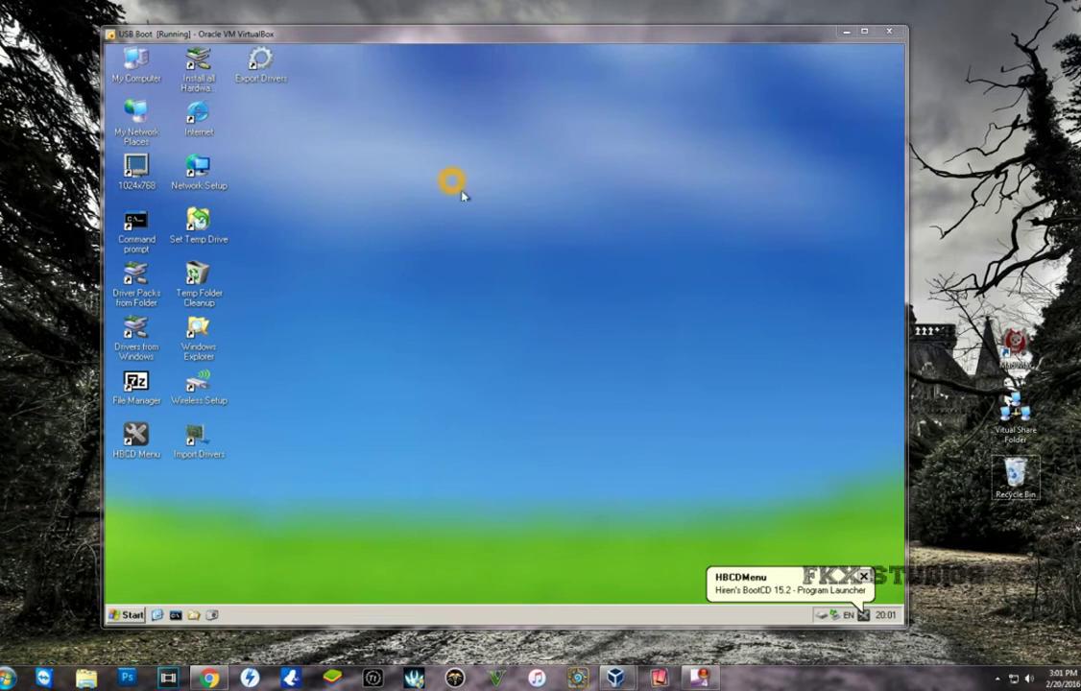
Step: Open My Computer on the Mini XP desktop to view the drives
left_click(131, 614)
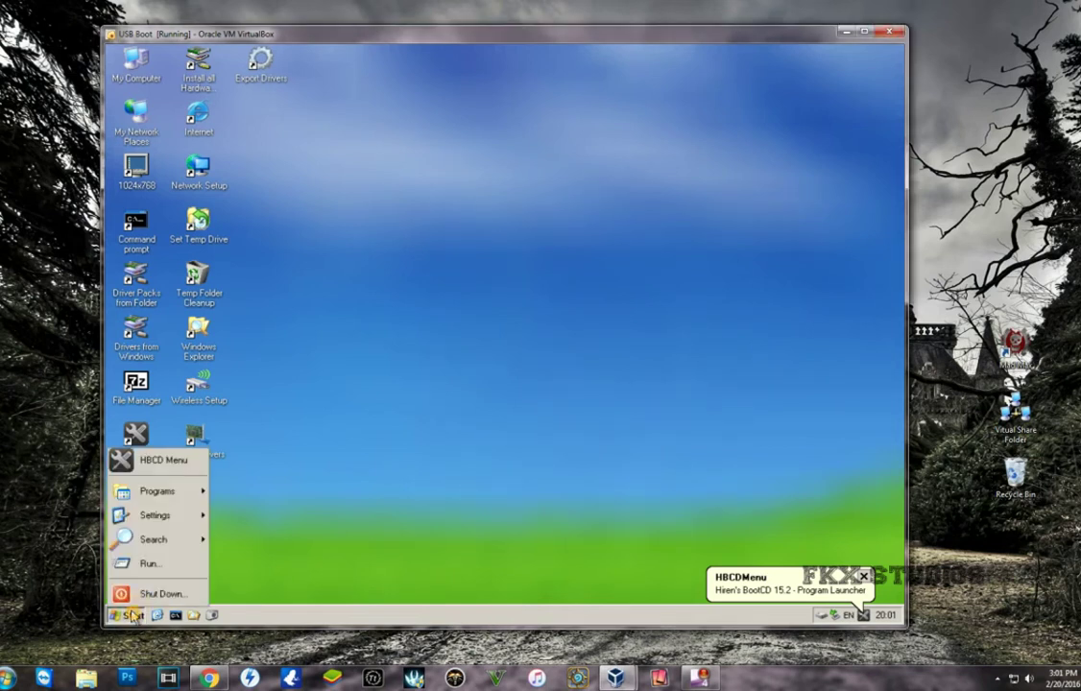
left_click(441, 432)
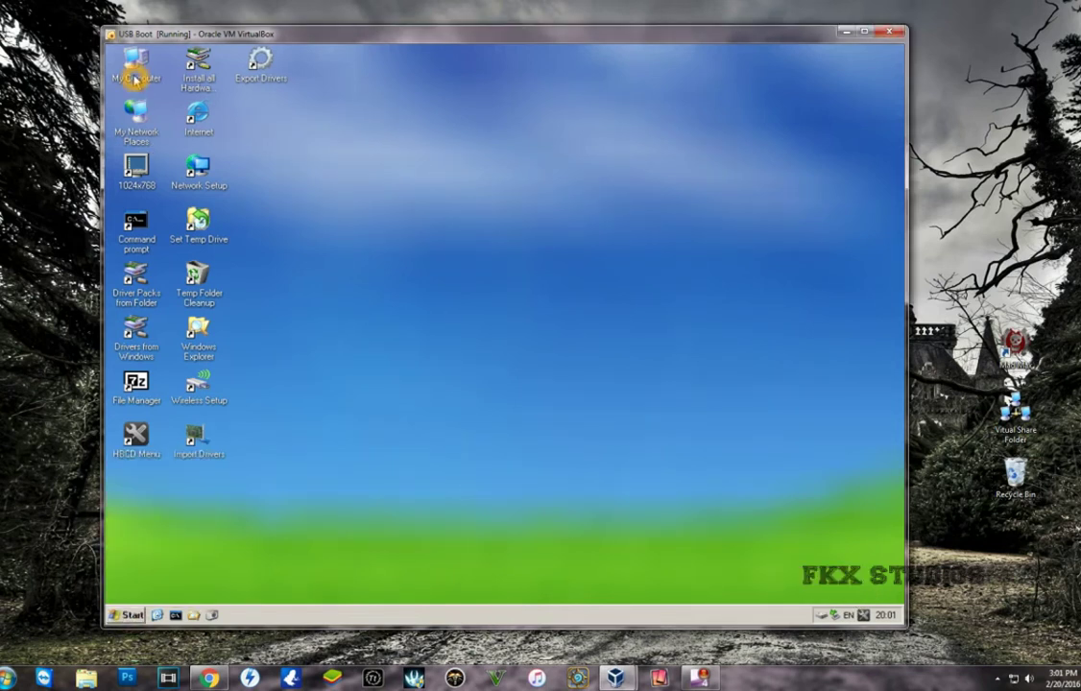
left_click(134, 69)
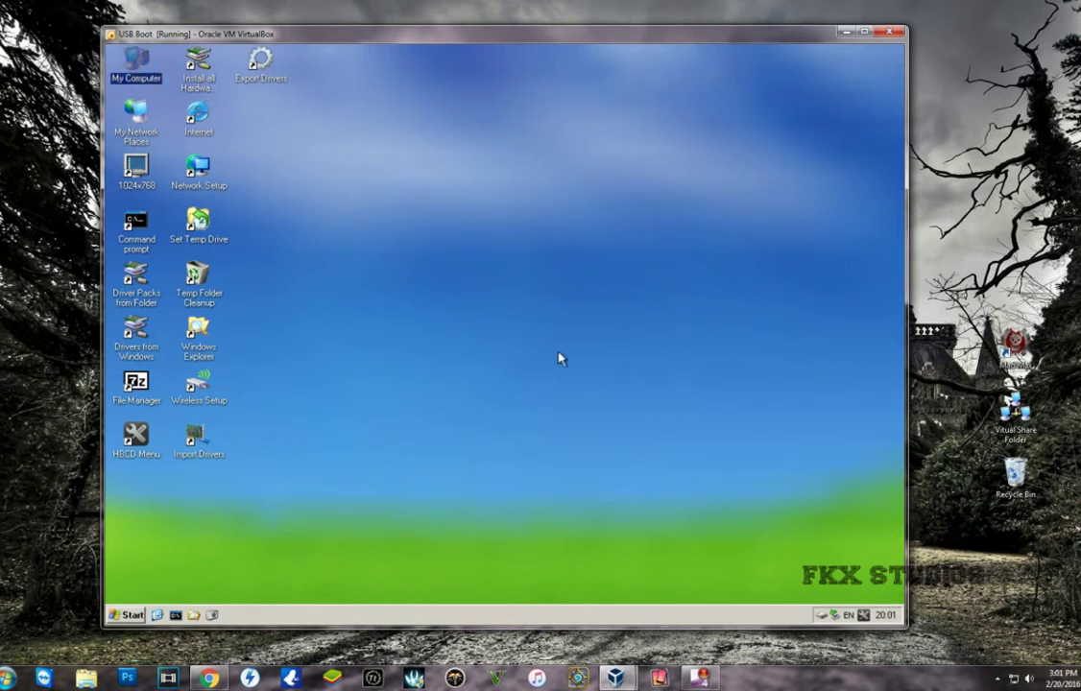
double_click(132, 62)
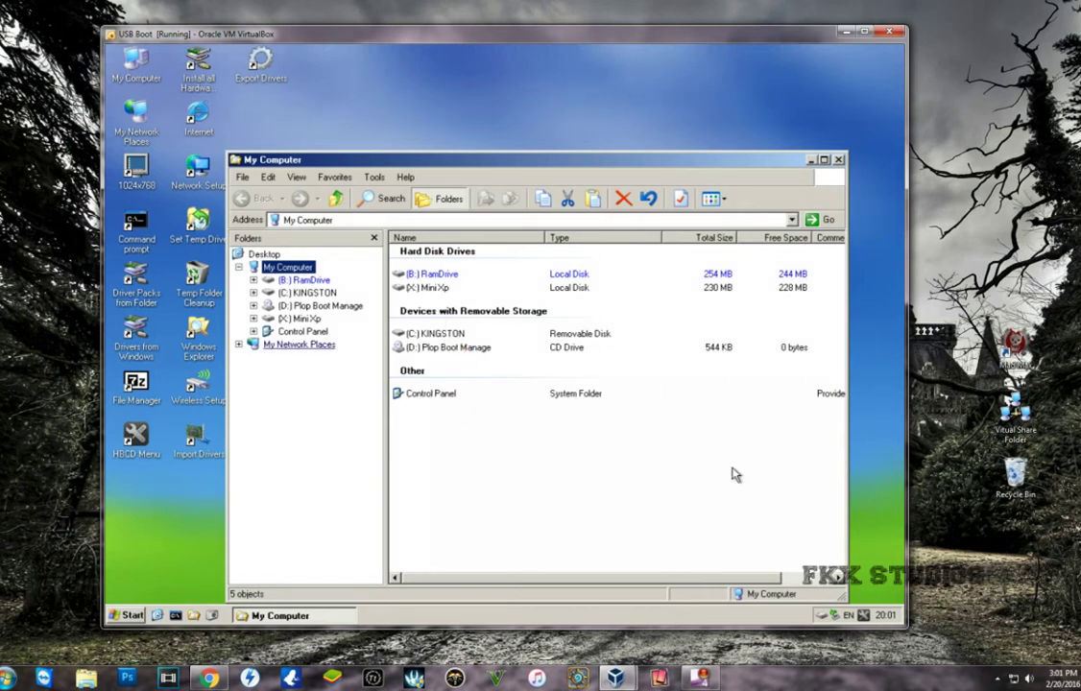
Step: Move the My Computer window up, review the RamDrive, KINGSTON and Mini Xp drives, then close it
left_click(475, 346)
left_click_drag(412, 157, 406, 129)
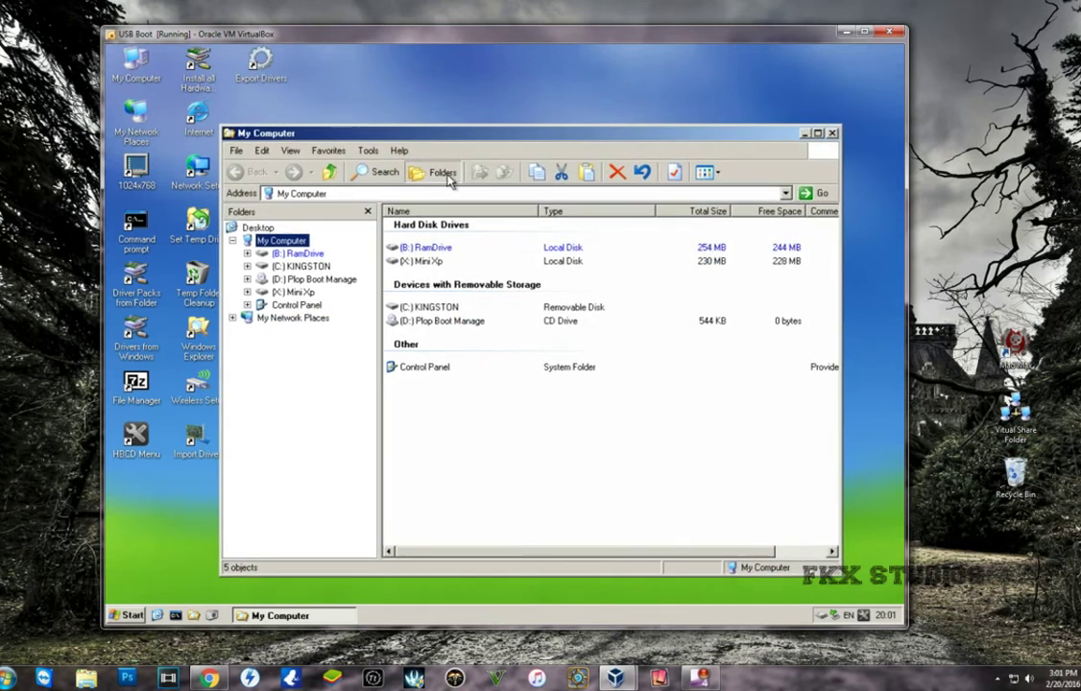
left_click(601, 412)
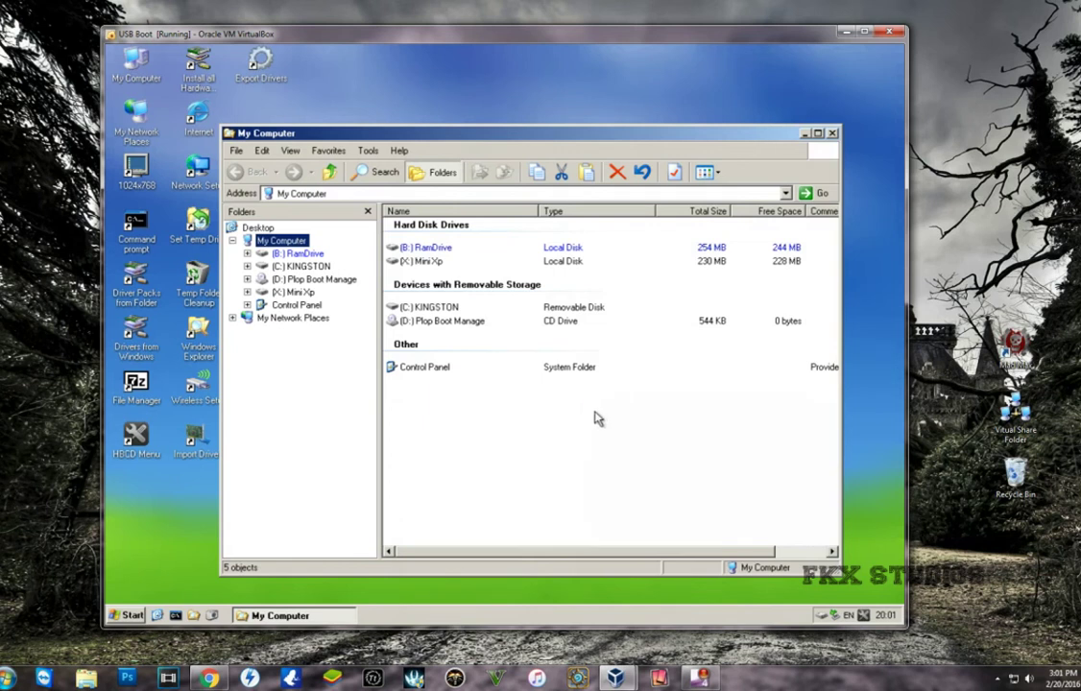
left_click(591, 411)
left_click(833, 134)
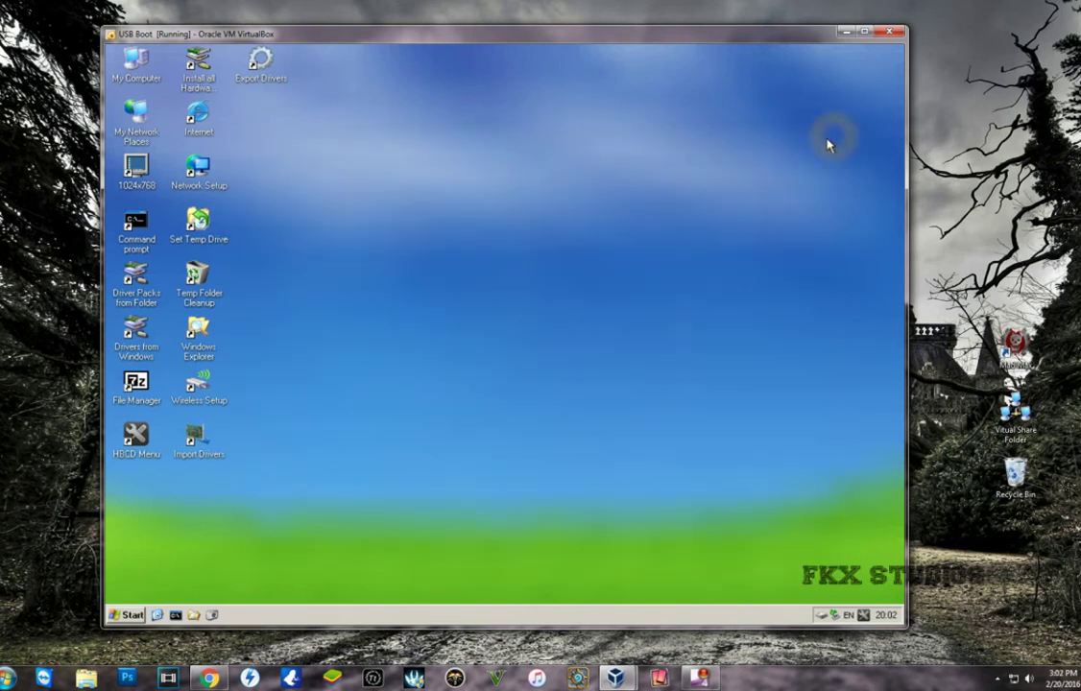
Step: Launch the HBCD Menu desktop shortcut and move the launcher toward the desktop centre
left_click(326, 244)
left_click(131, 473)
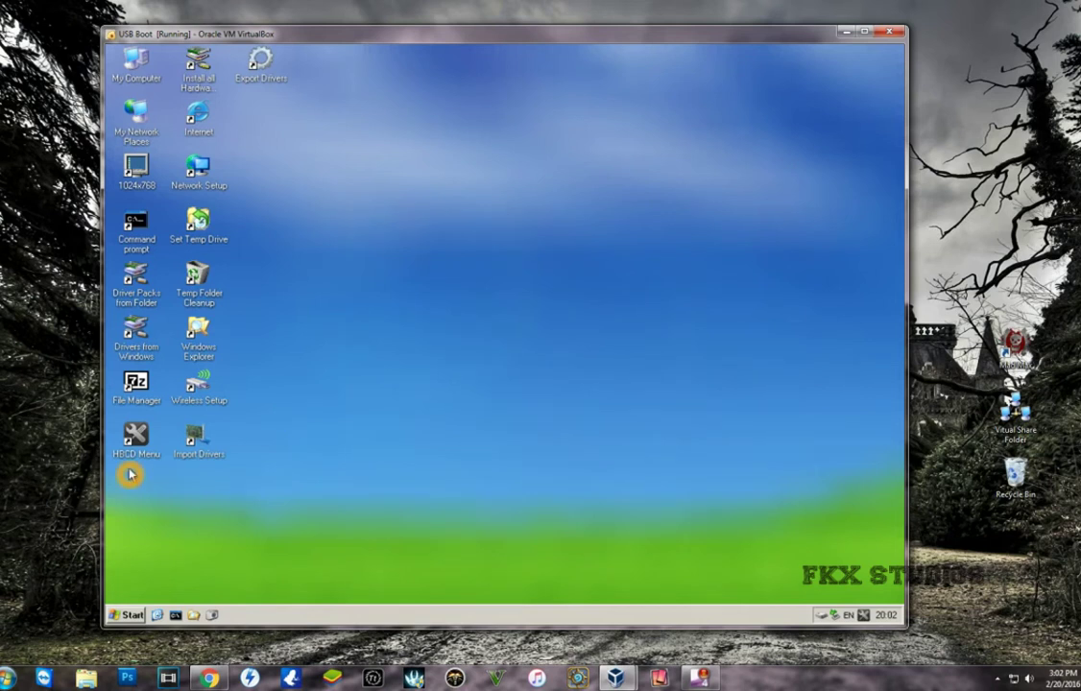
left_click(131, 465)
left_click(146, 470)
left_click(131, 451)
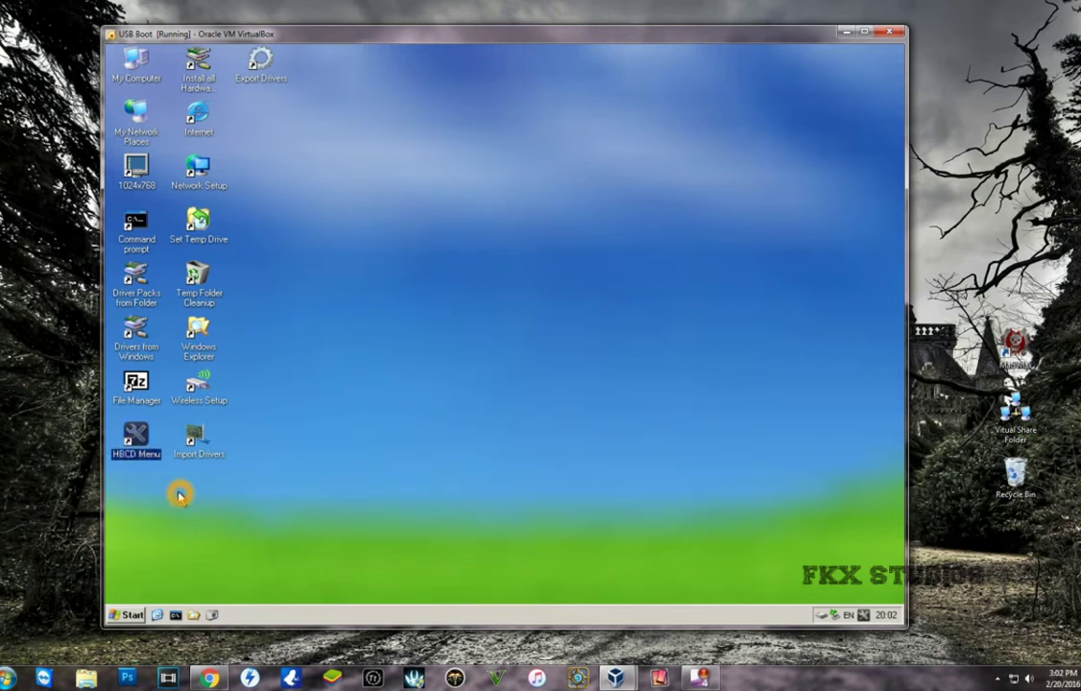
double_click(145, 440)
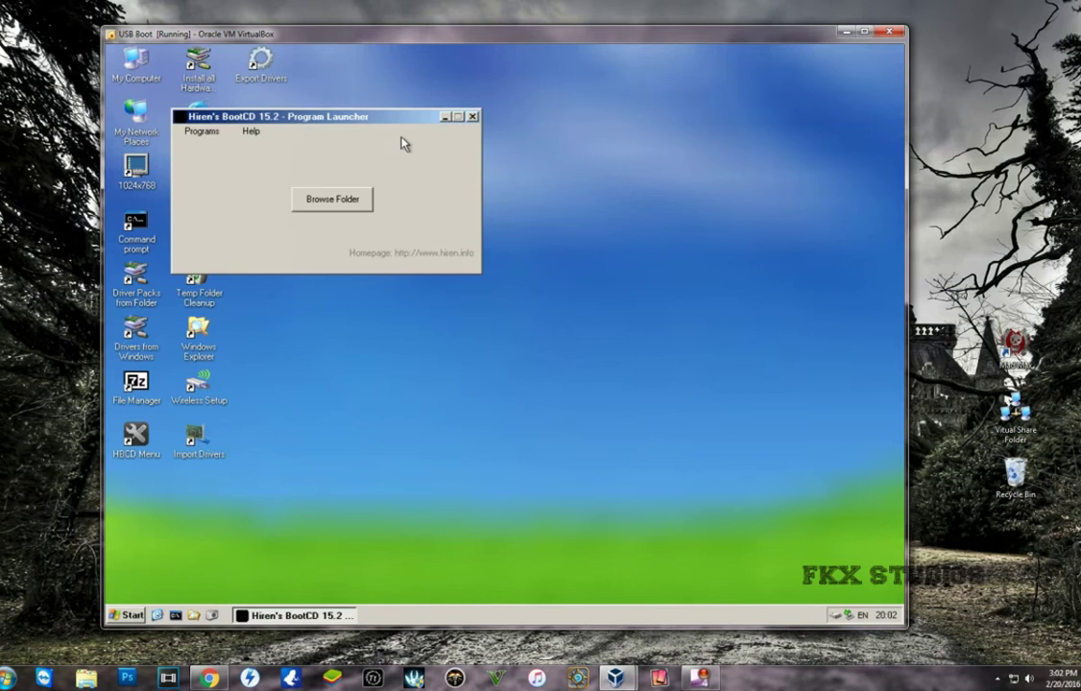
left_click_drag(338, 120, 502, 128)
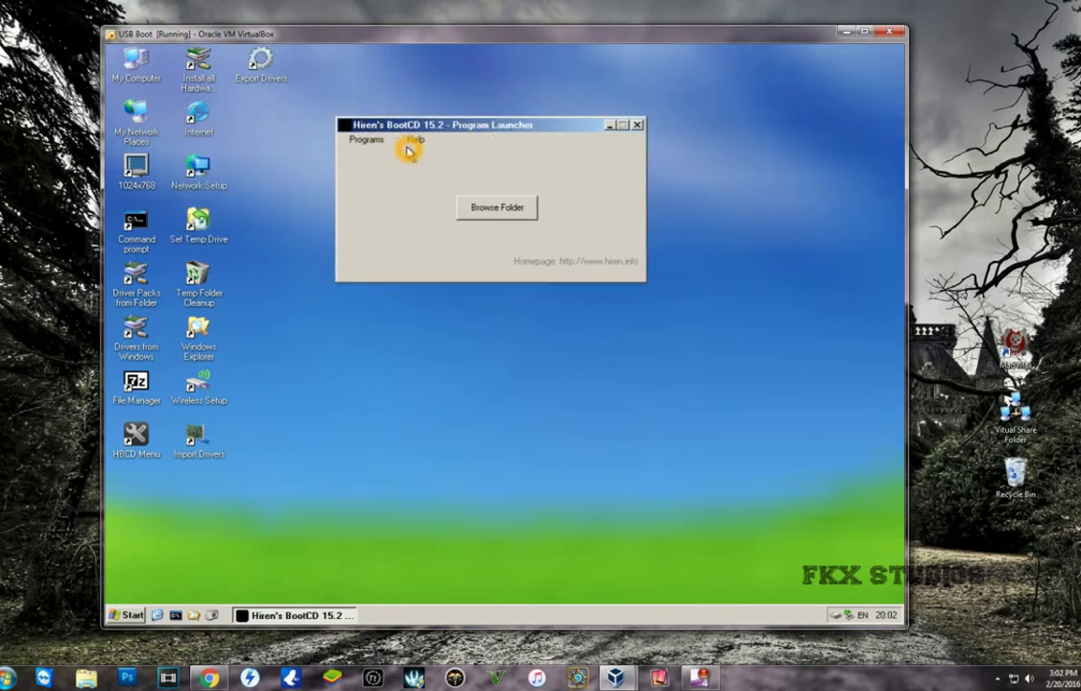
Step: Browse the Programs categories Recovery, Optimizers, Passwords / Keys and AntiVirus/Spyware
left_click(366, 140)
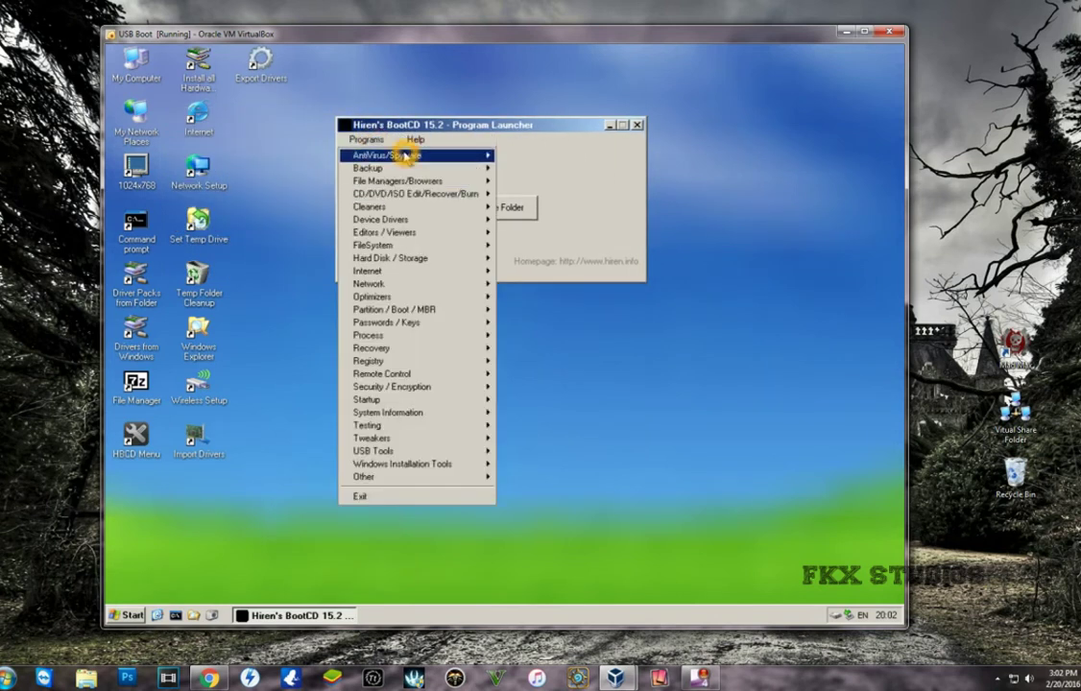
left_click(444, 352)
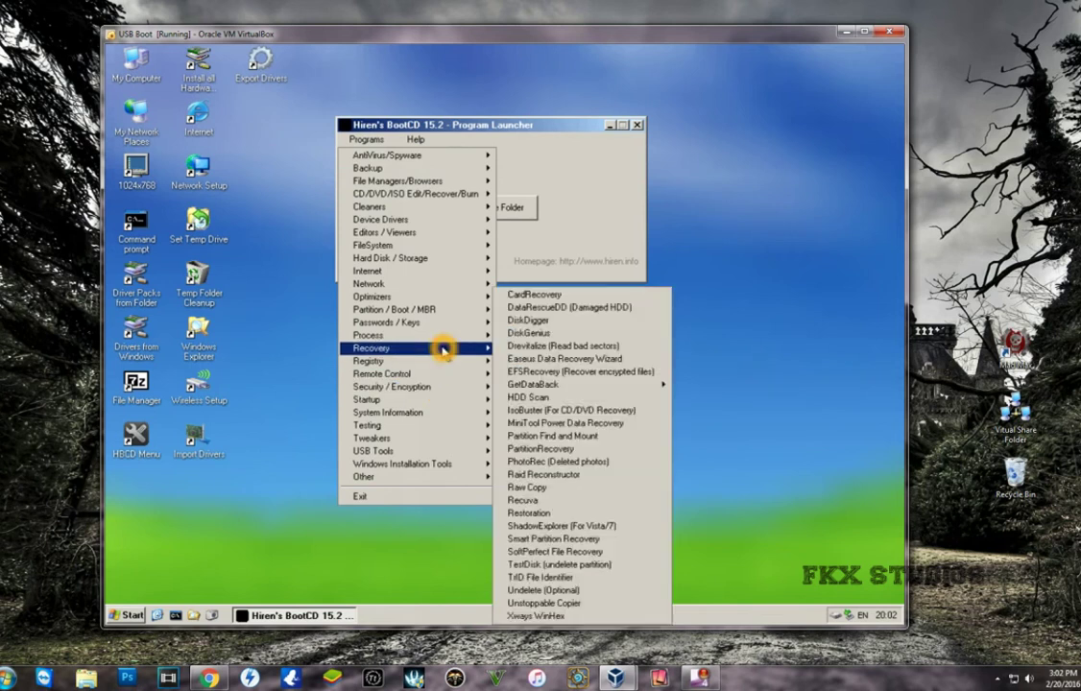
left_click(444, 298)
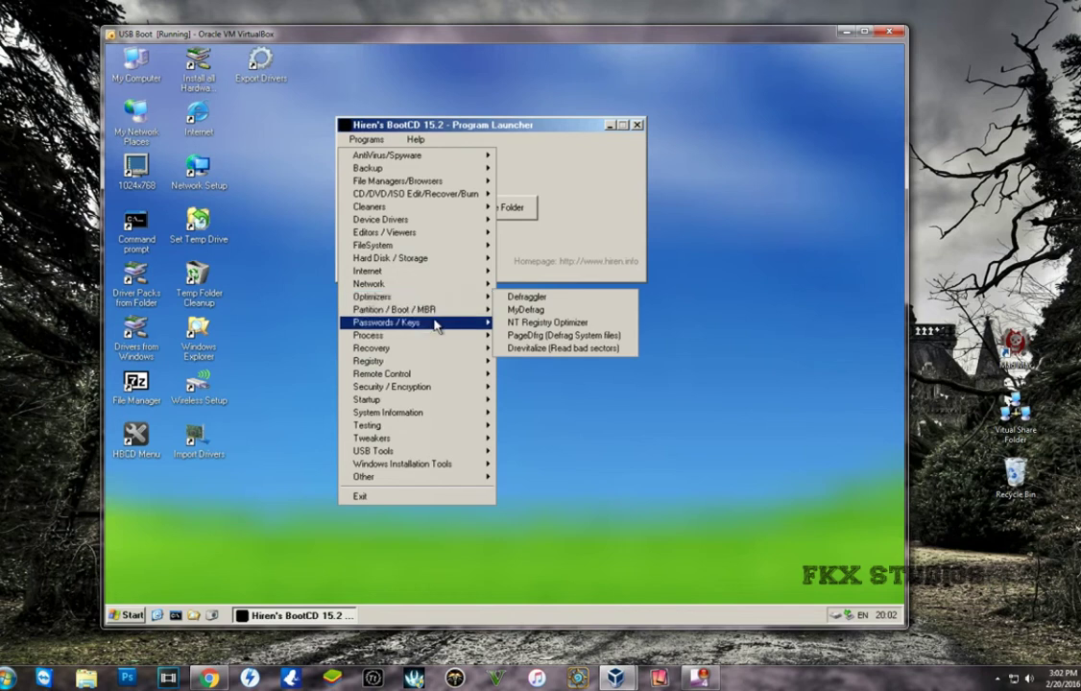
mouse_move(434, 322)
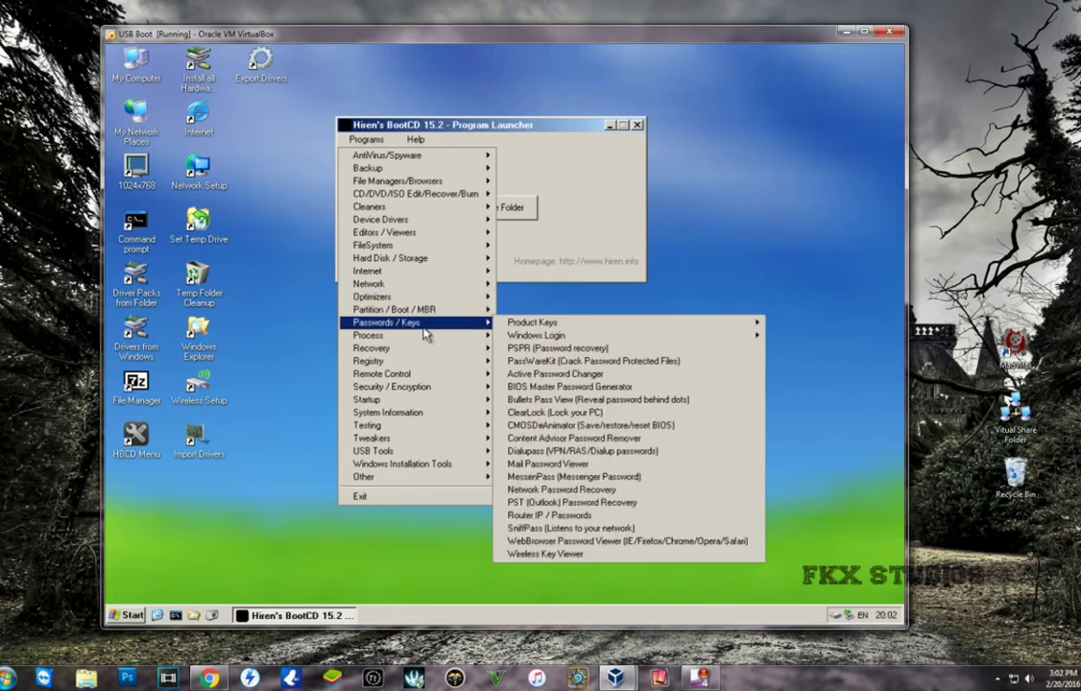
mouse_move(439, 157)
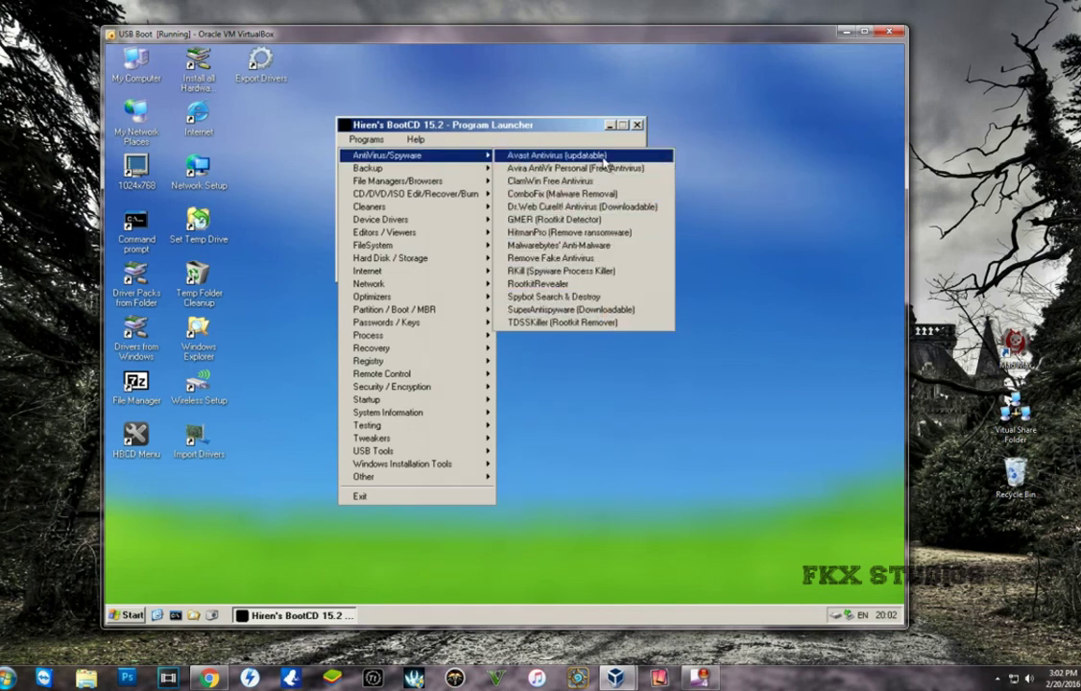
Step: Look through more categories such as Recovery, then close the list and nudge the launcher right
left_click(613, 244)
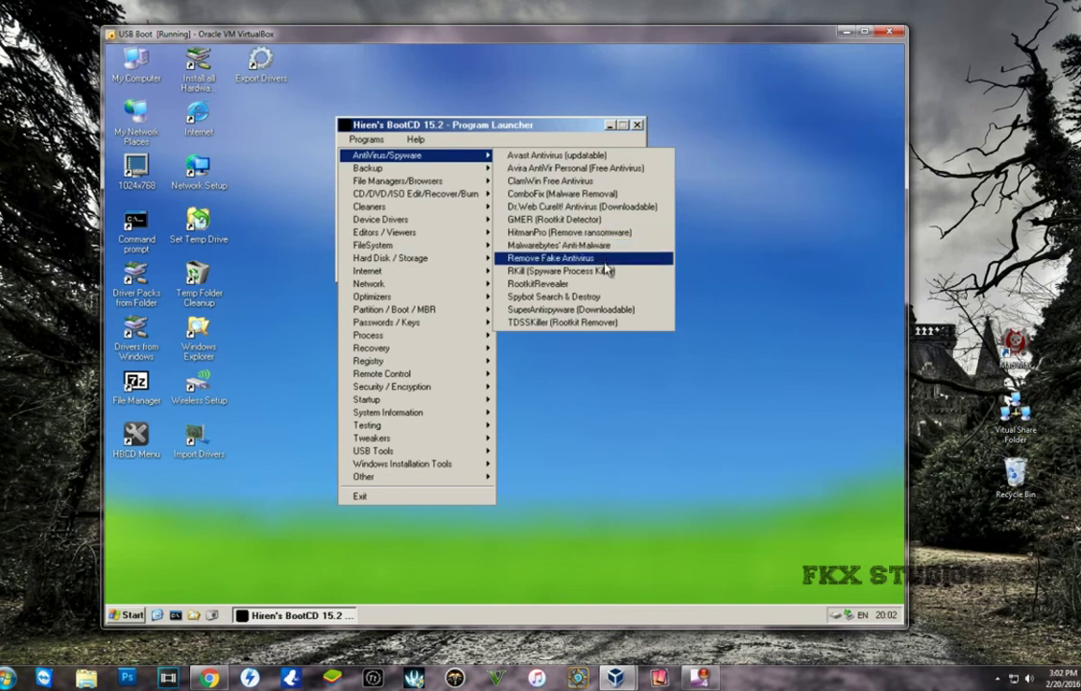
left_click(607, 298)
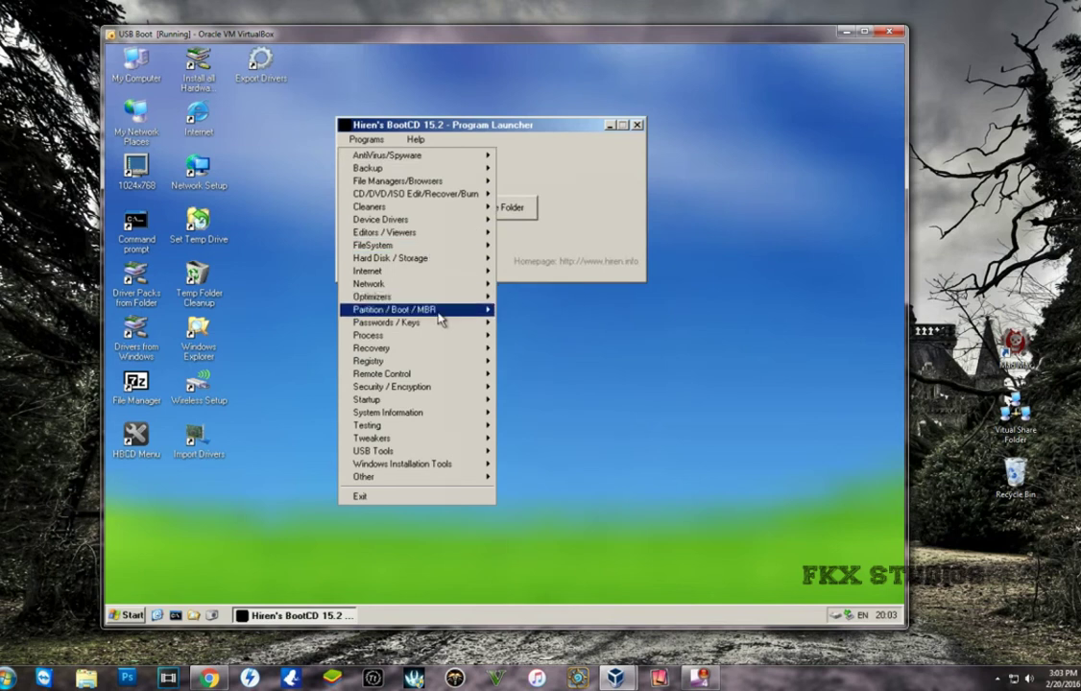
left_click(434, 353)
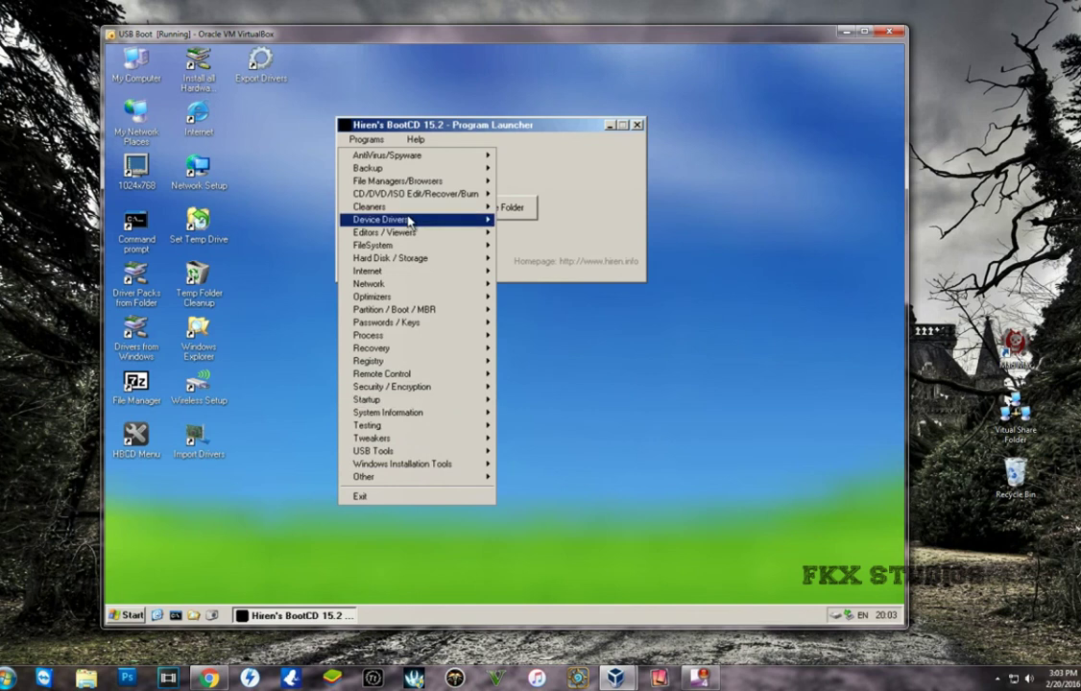
left_click(303, 410)
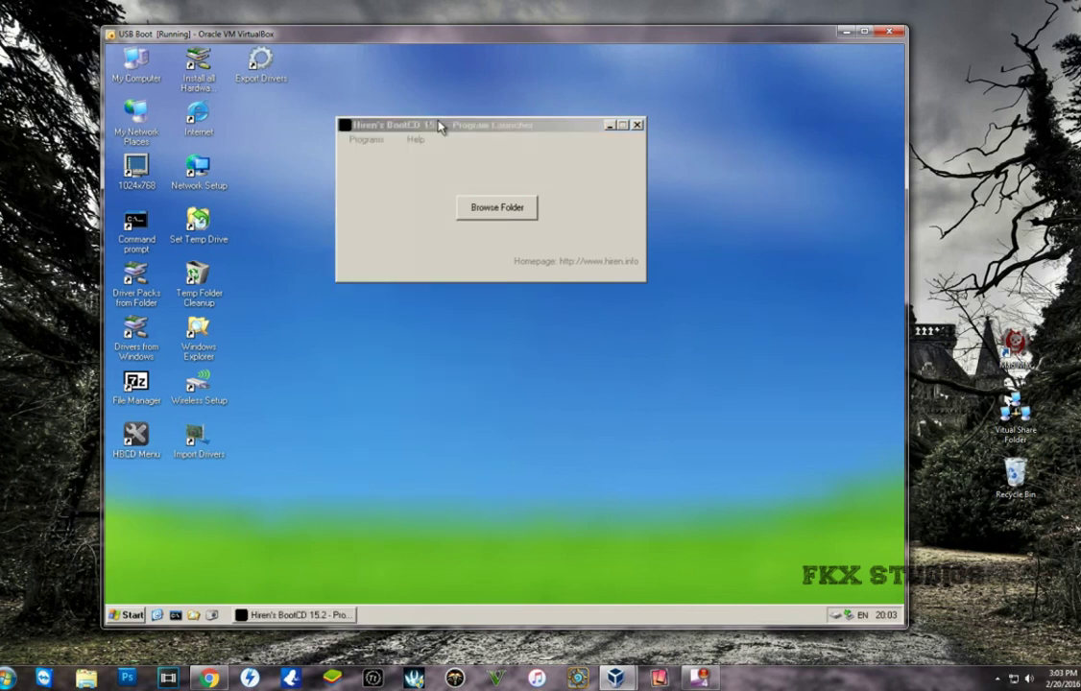
left_click_drag(441, 125, 477, 122)
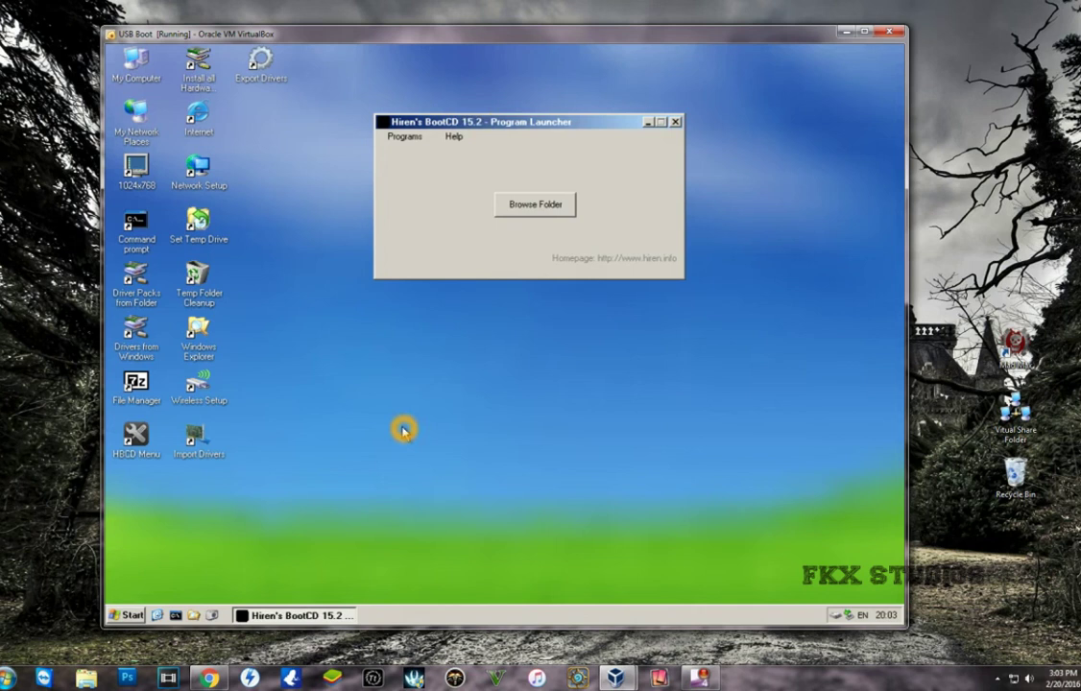
Step: Close the VM window and confirm Power off the machine
left_click(888, 31)
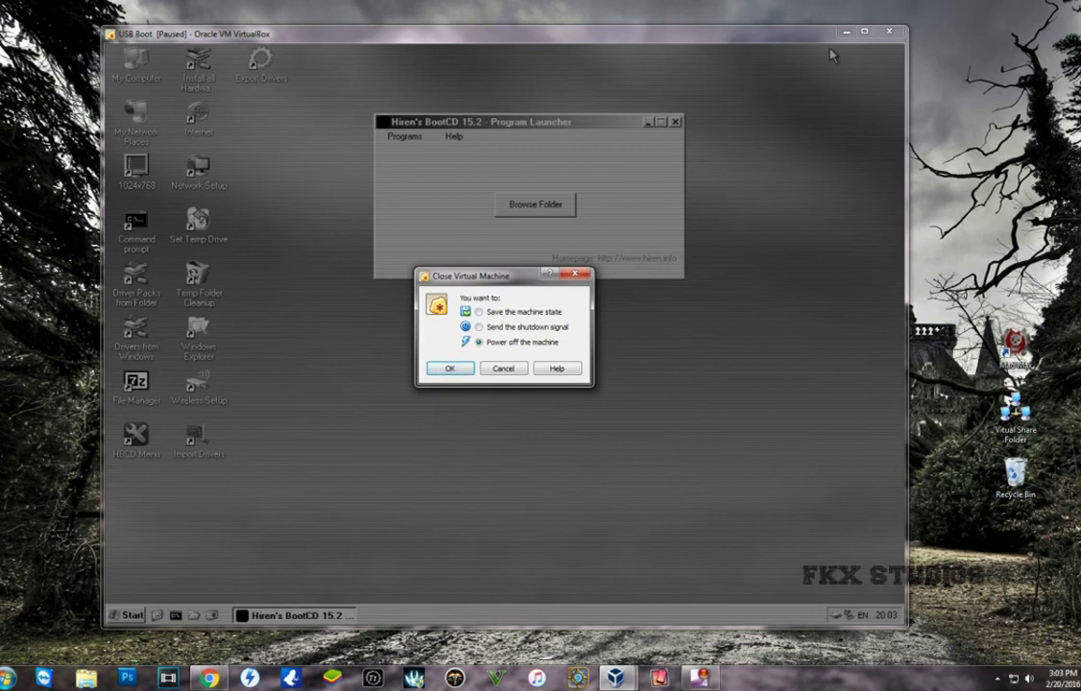
left_click(449, 369)
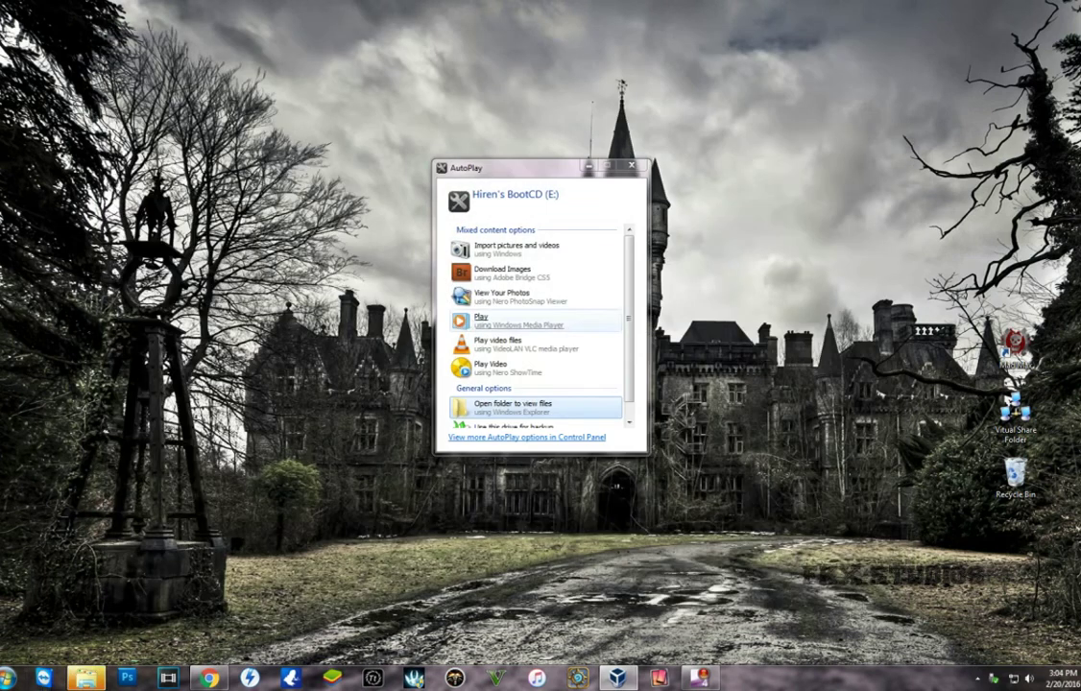
Step: Dismiss AutoPlay and run HBCDMenu as administrator from Hiren's BootCD (E:)\HBCD
key("Escape")
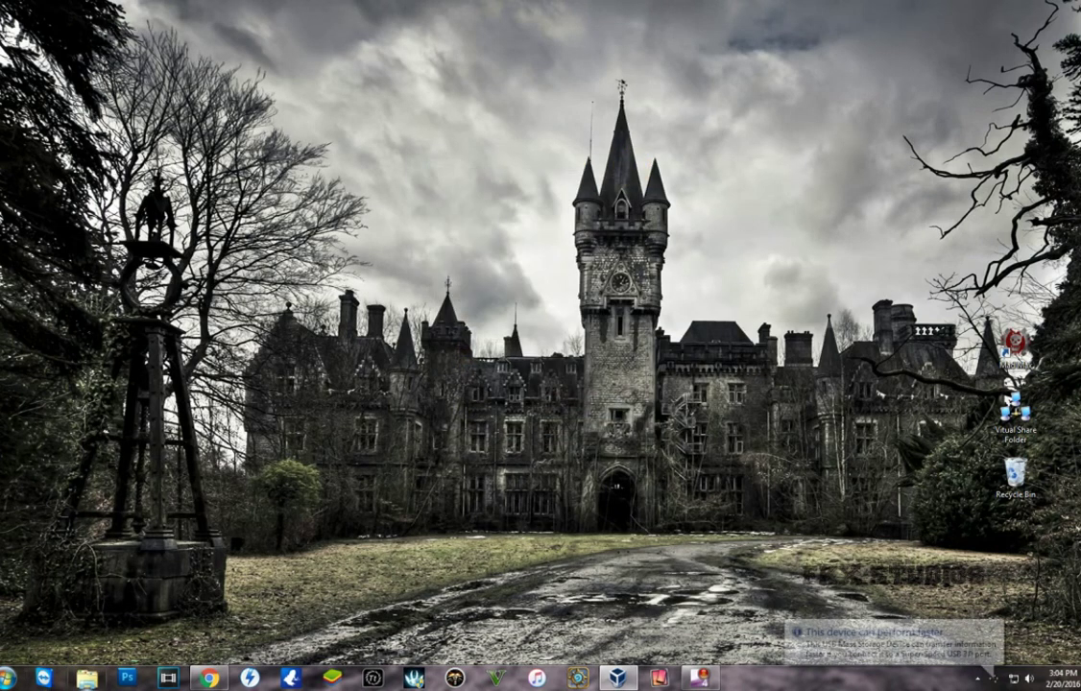
key("super+e")
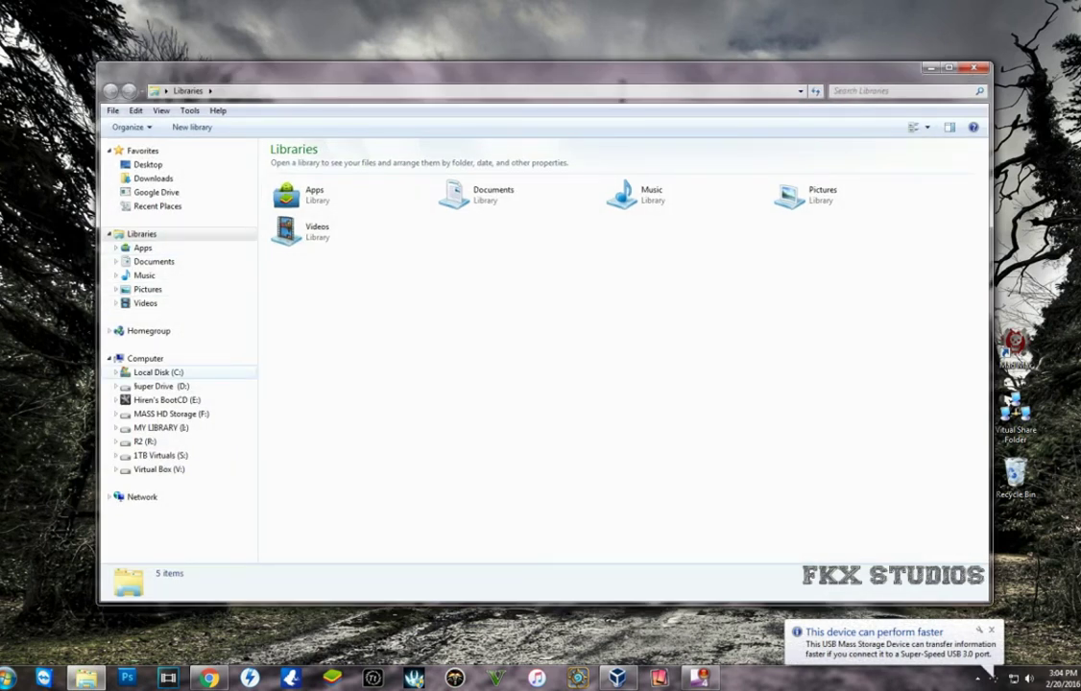
left_click(176, 360)
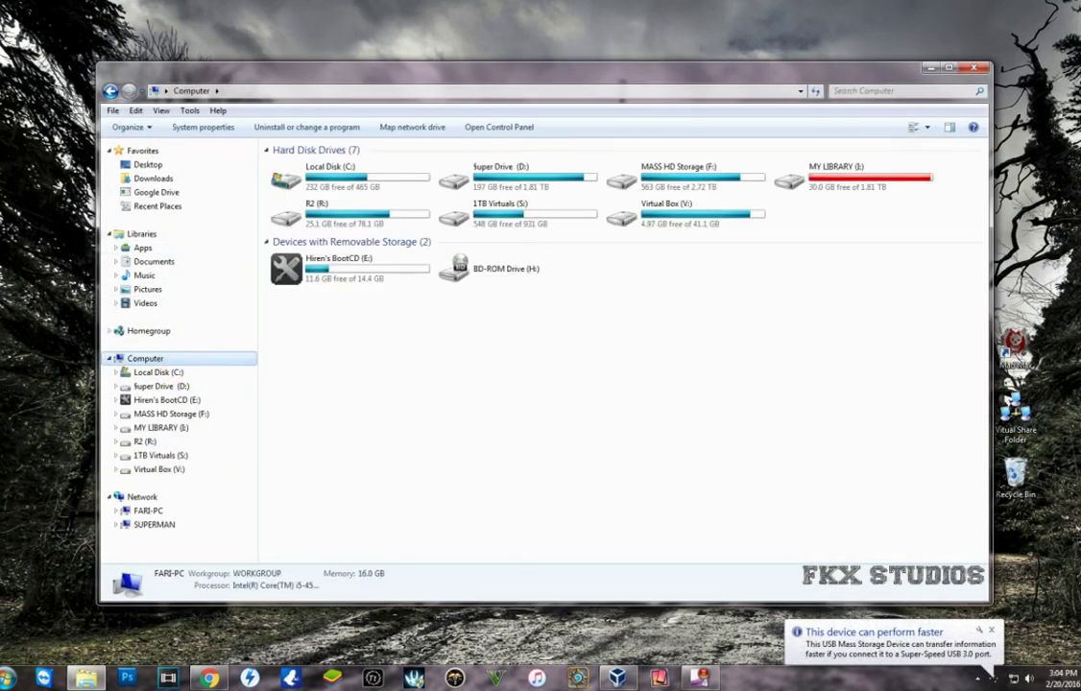
left_click(992, 635)
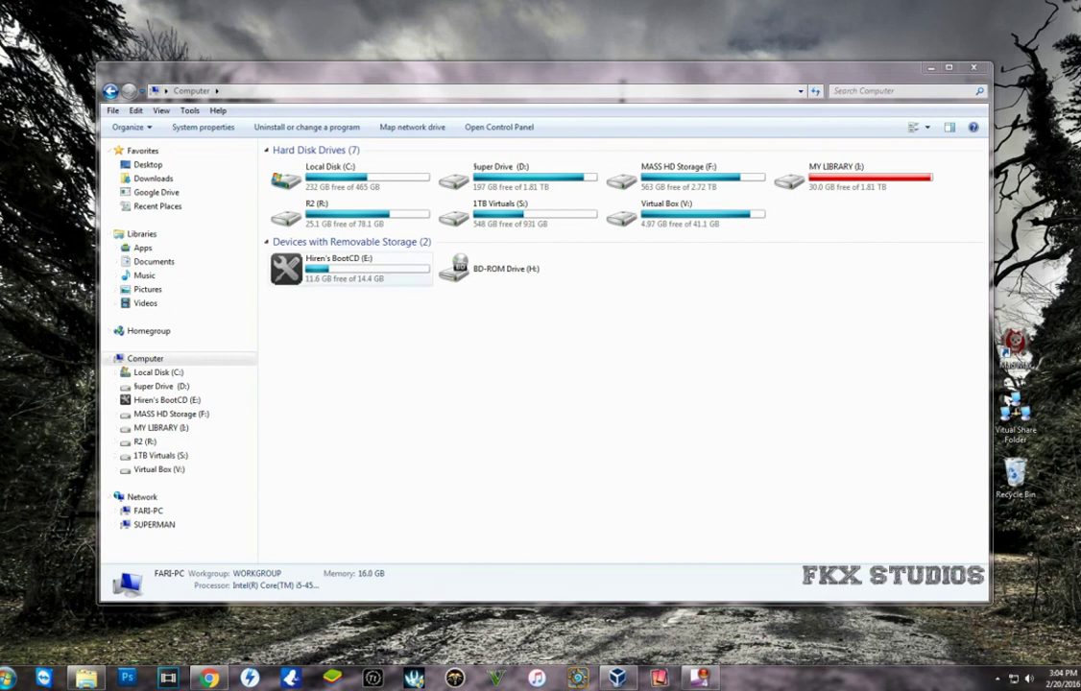
double_click(353, 267)
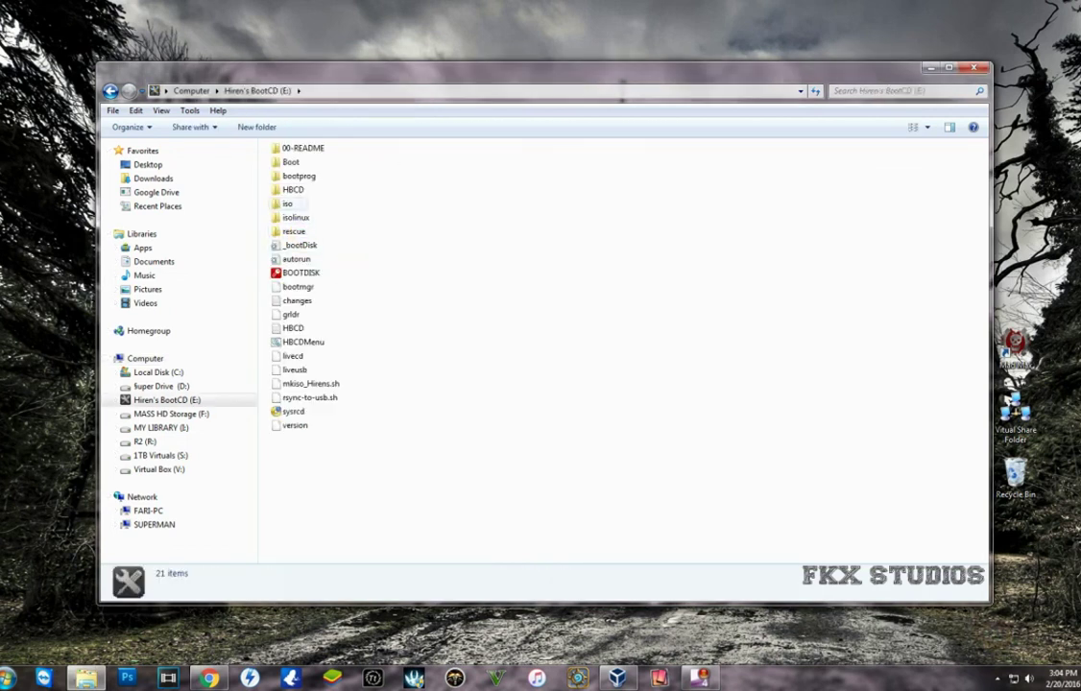
double_click(293, 189)
double_click(293, 303)
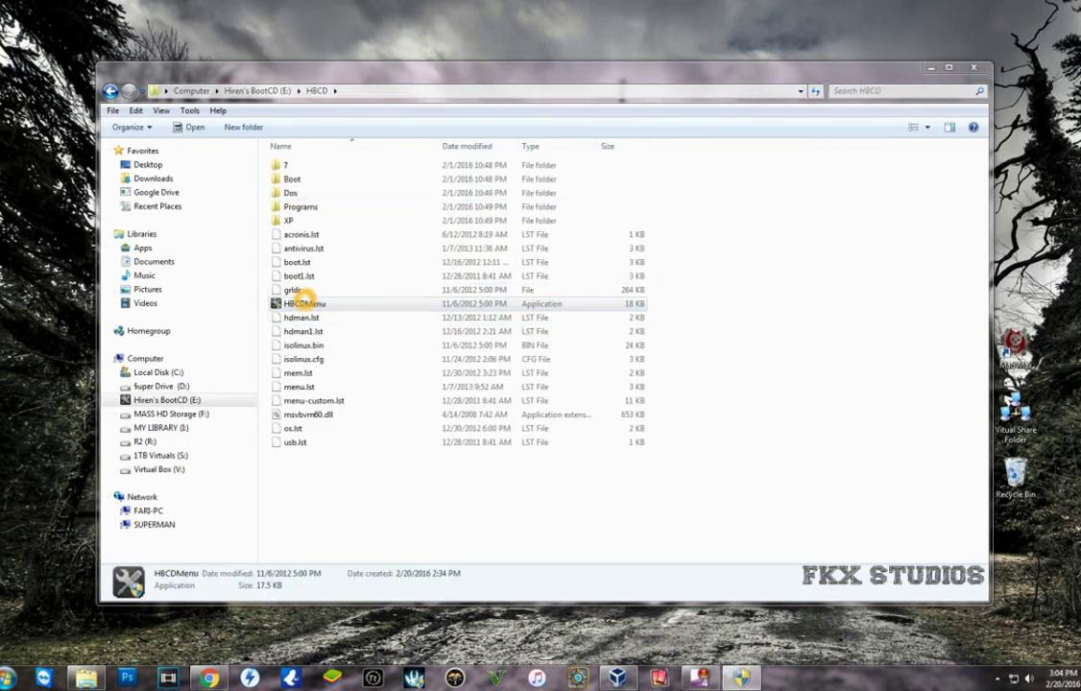
key("alt+y")
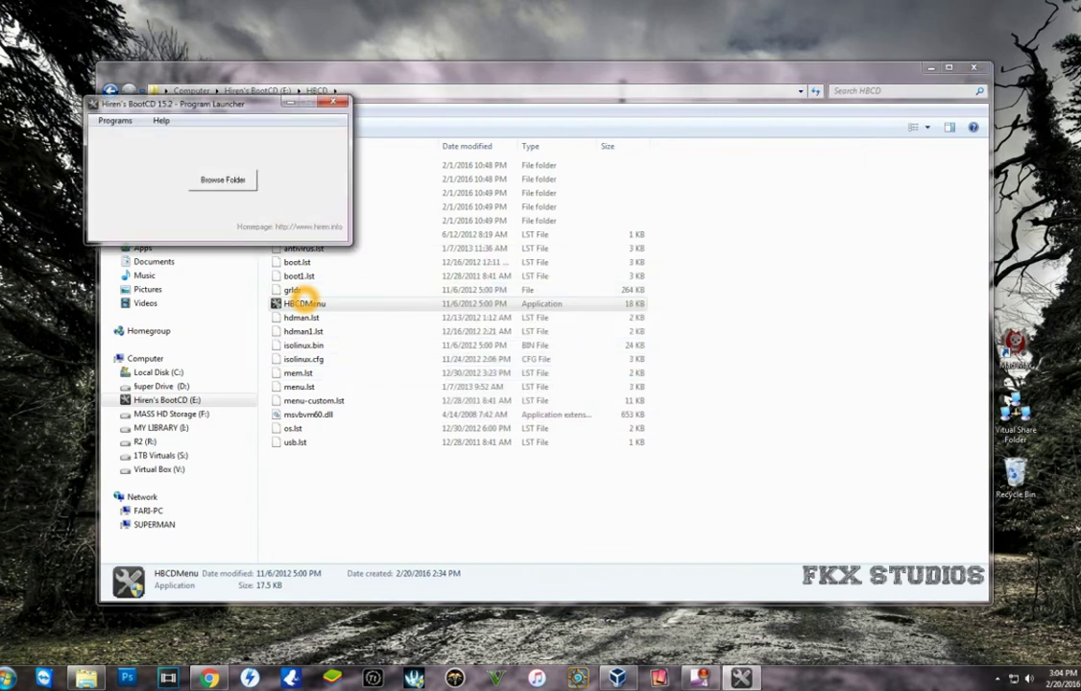
Step: Browse the Backup and Passwords / Keys tool categories, then close the category list
key("Down")
key("Right")
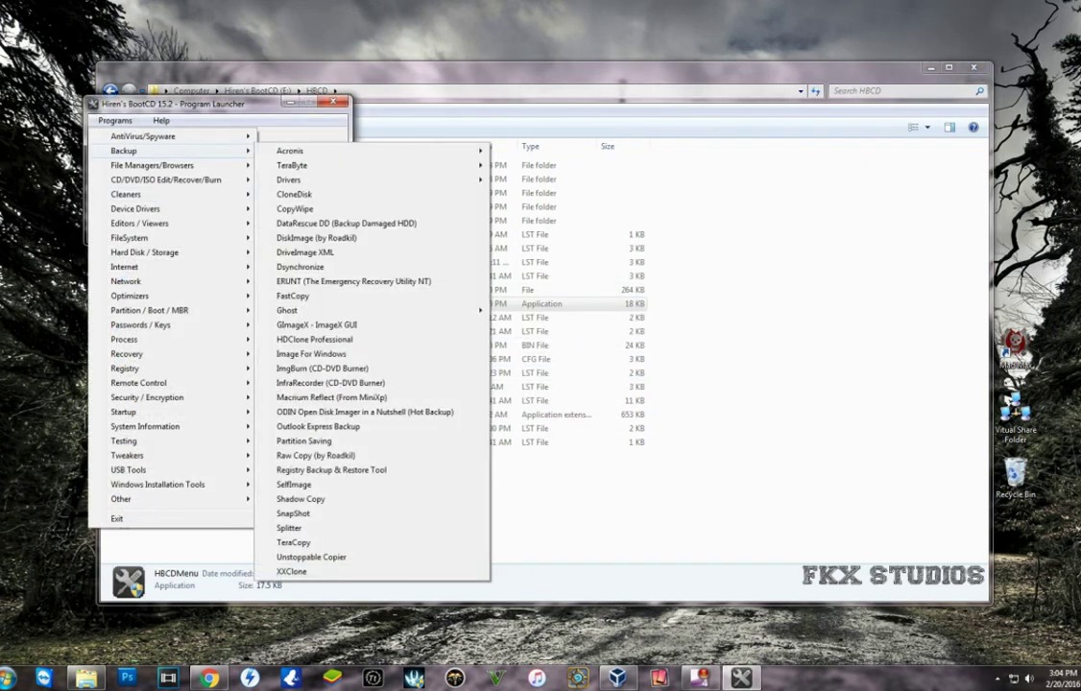
key("Down")
key("Down")
key("Down")
key("Down")
key("Down")
key("Down")
key("Down")
key("Down")
key("Down")
key("Down")
key("Down")
key("Down")
key("Right")
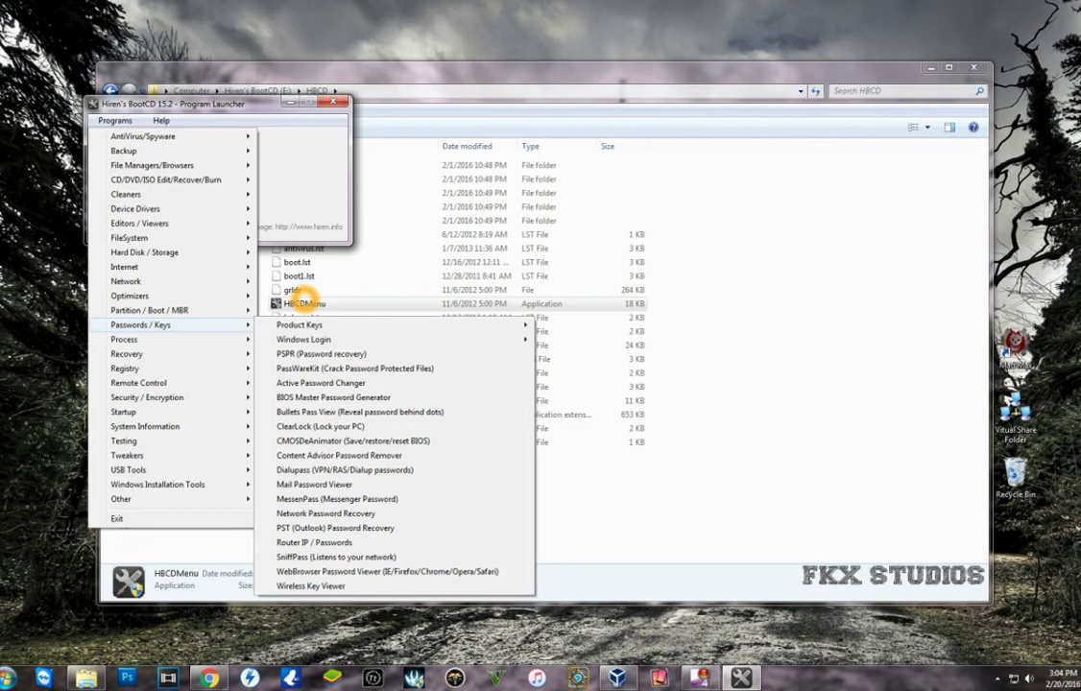
key("Escape")
key("Escape")
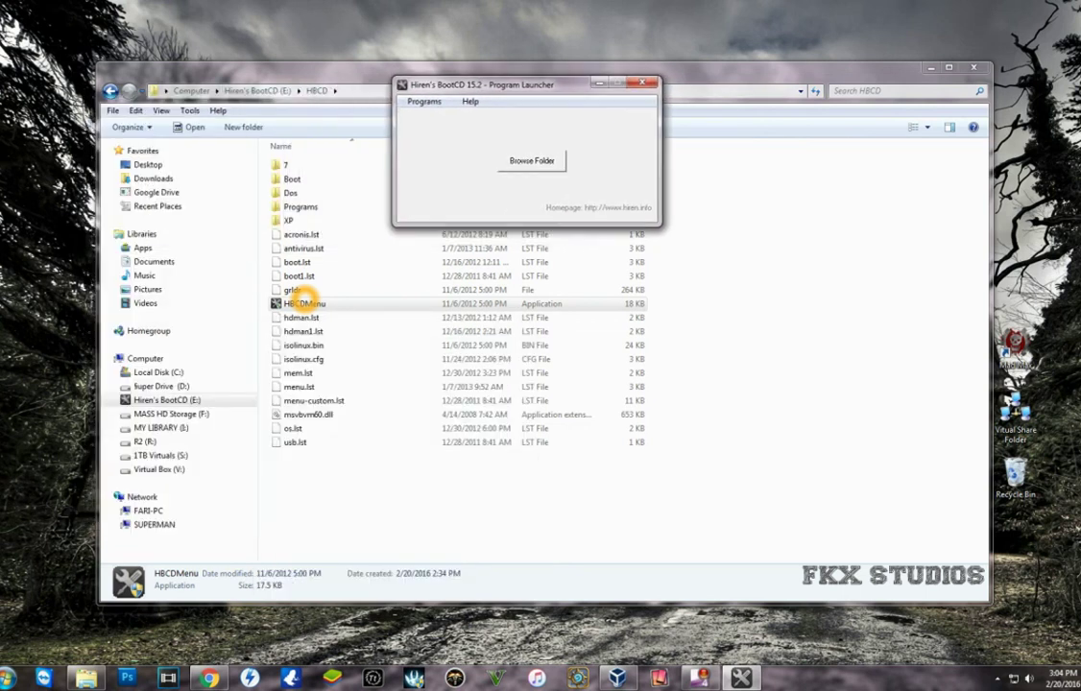